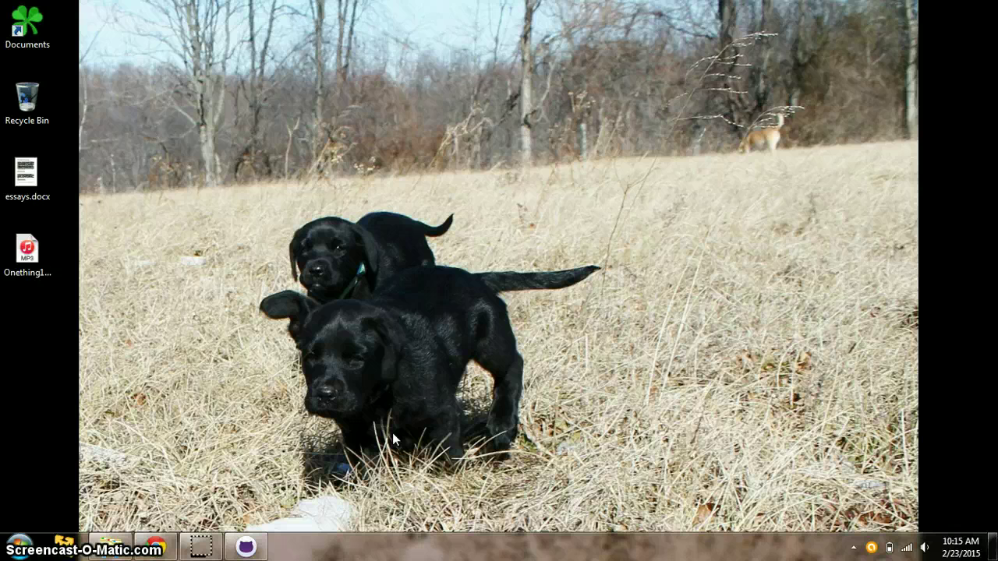
Switch to Chrome and examine the address and title of Oracle's JDK 7u75 with NetBeans 8.0.2 download page
left_click(163, 543)
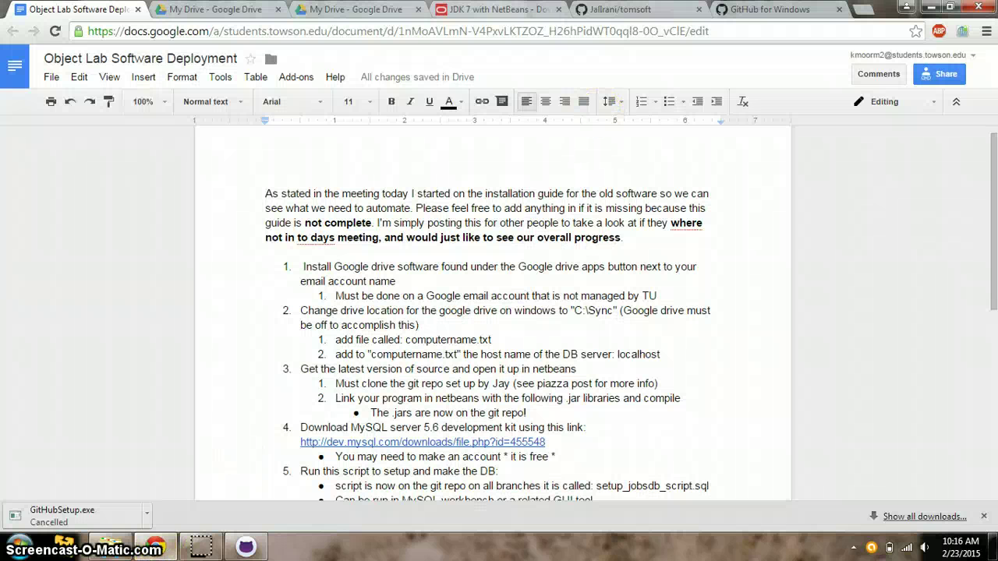
left_click(538, 9)
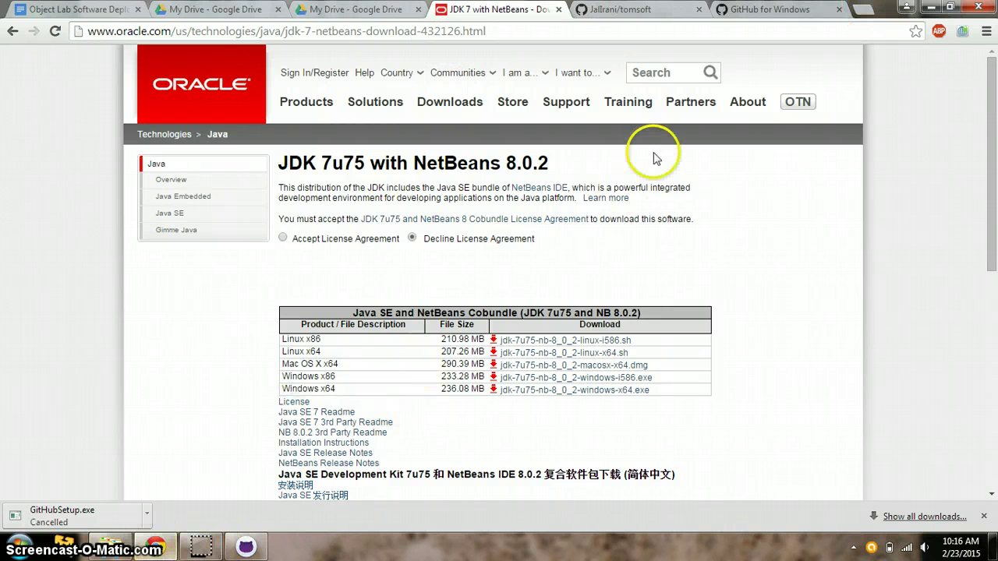
left_click(538, 34)
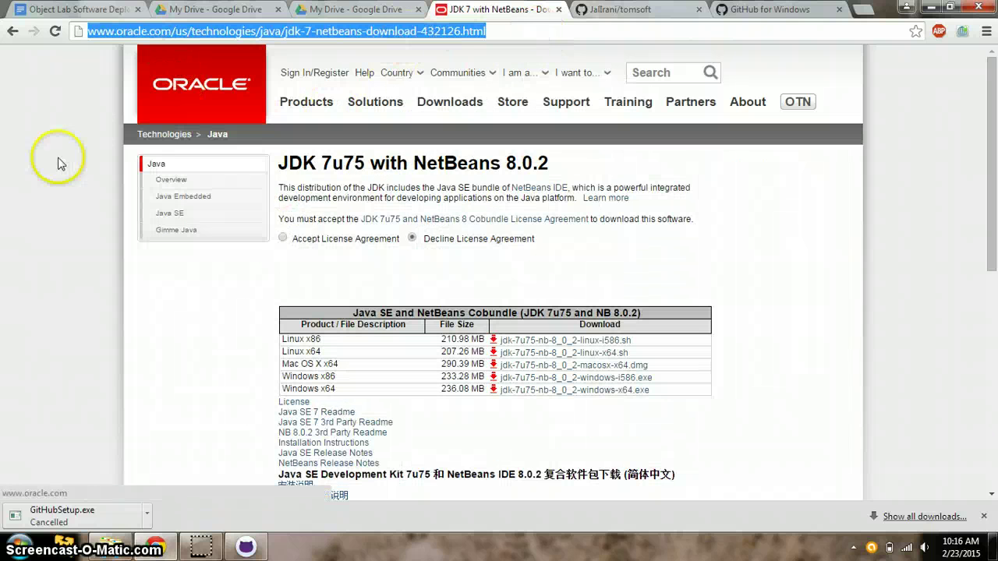
left_click(58, 163)
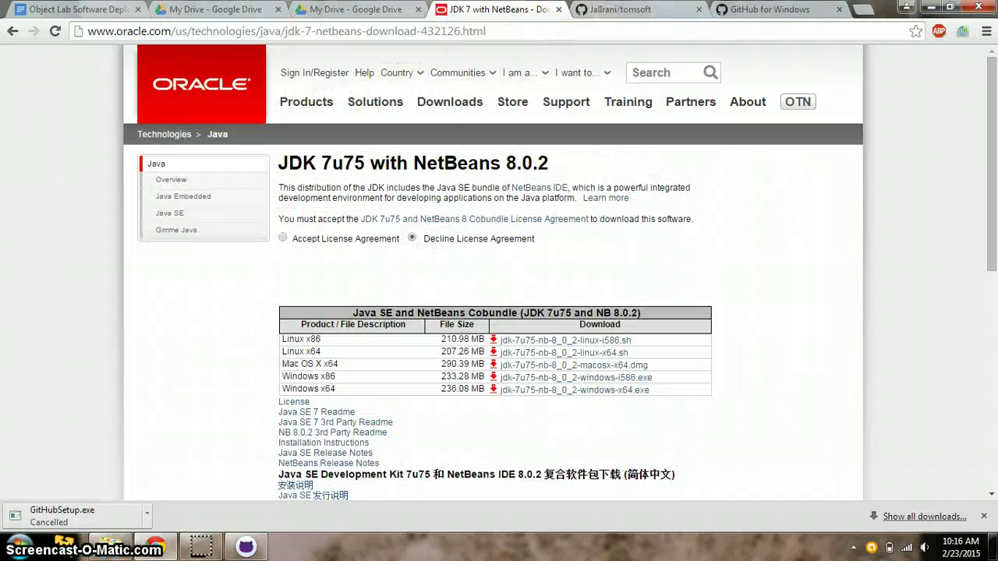
double_click(441, 162)
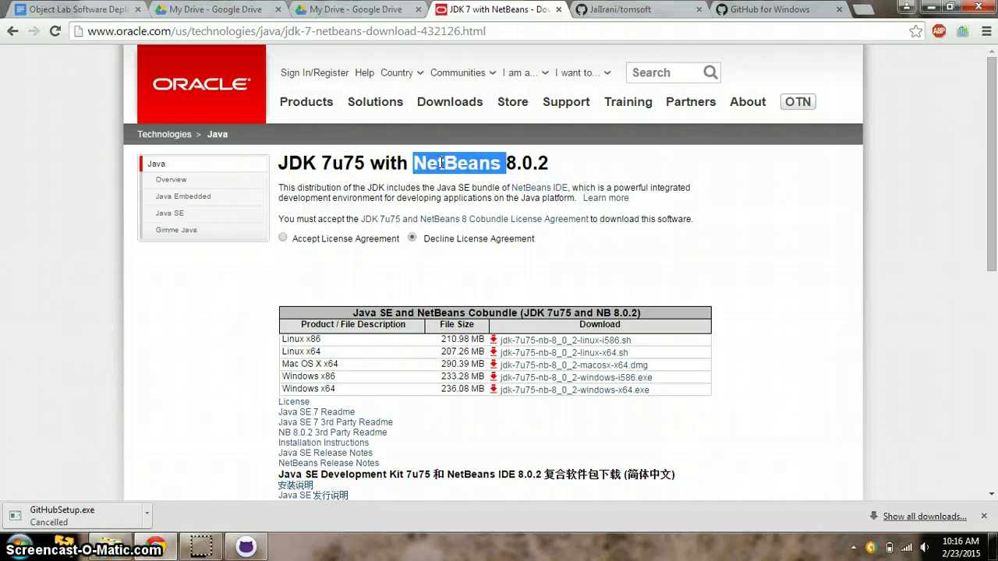
left_click(442, 162)
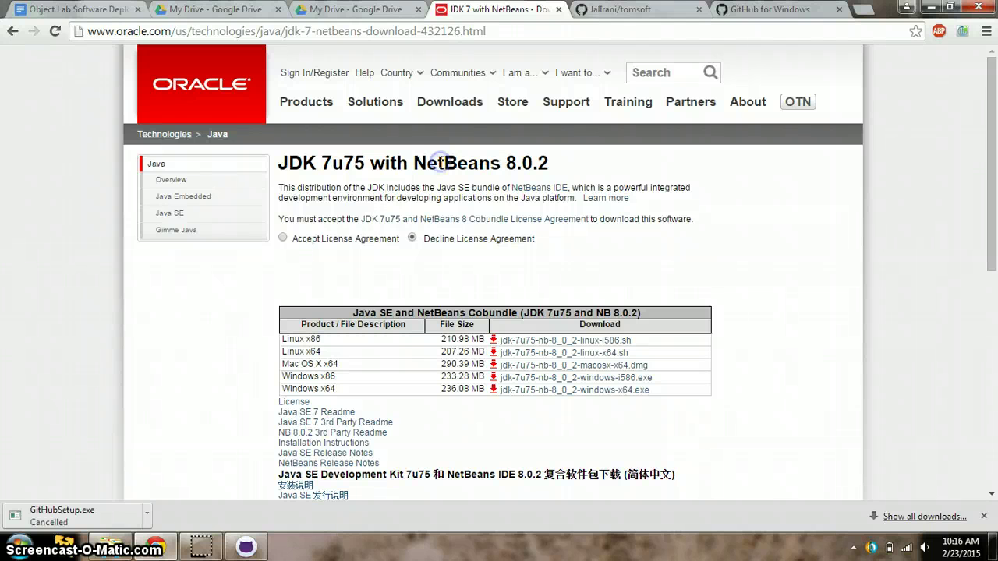
left_click_drag(289, 162, 541, 162)
left_click(366, 162)
left_click(561, 168)
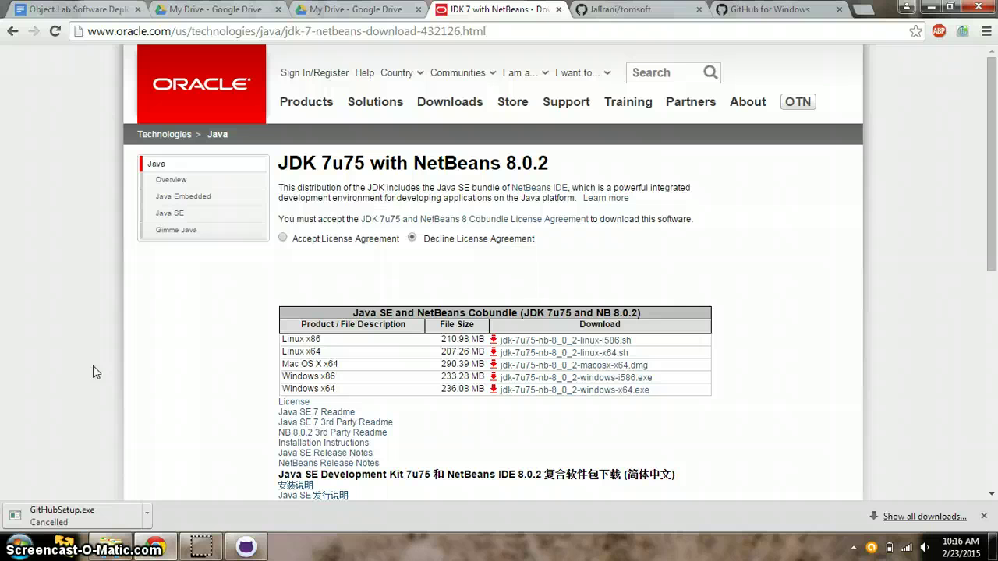
Accept the license agreement and start downloading the Windows x64 installer jdk-7u75-nb-8_0_2-windows-x64.exe
left_click(283, 238)
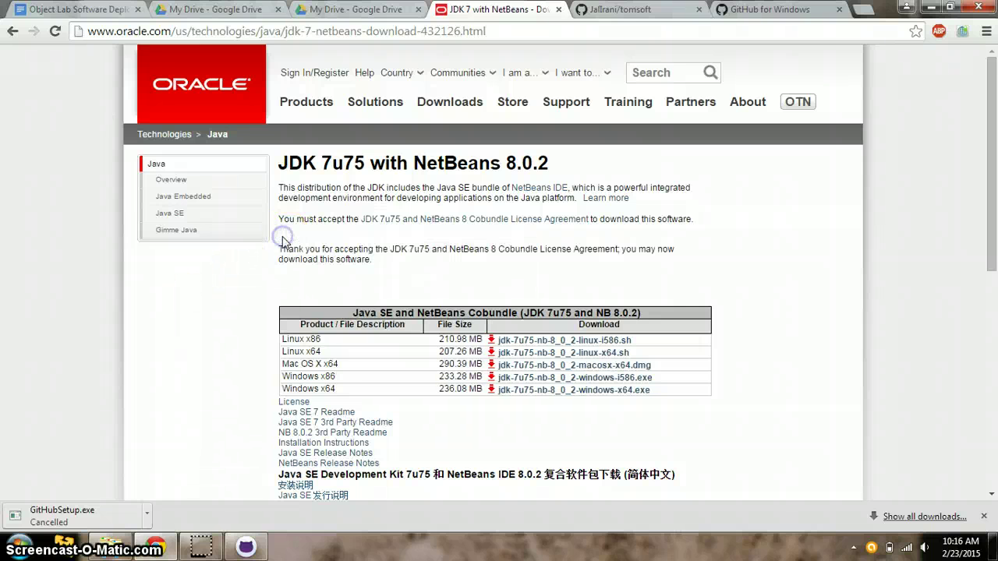
left_click(546, 393)
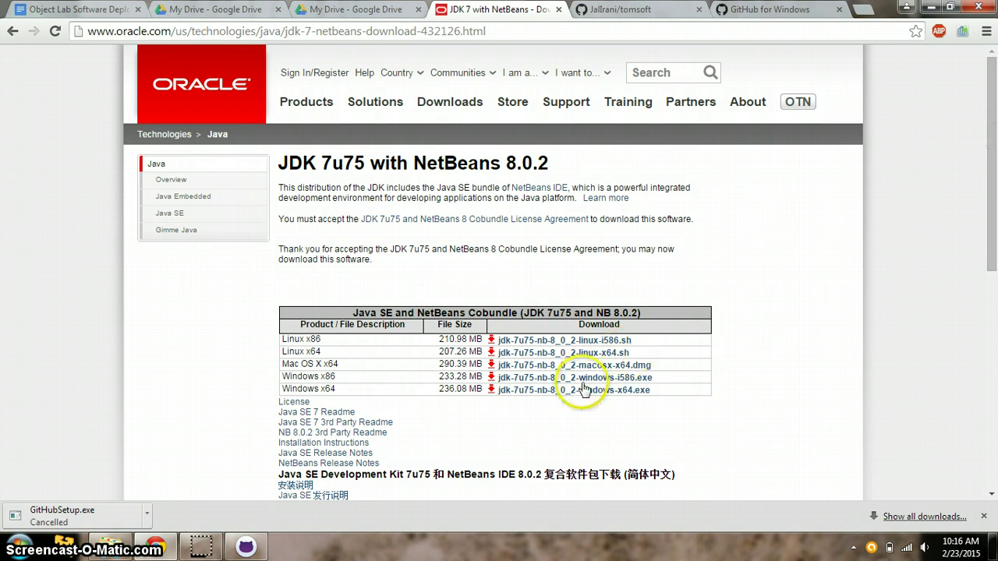
left_click(581, 392)
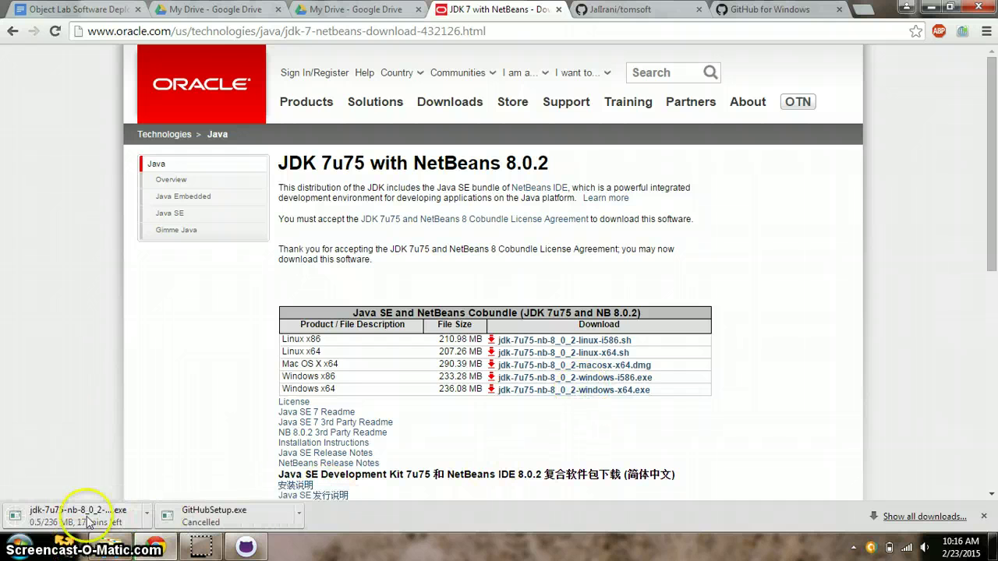
Cancel the running download of the JDK with NetBeans installer
right_click(90, 512)
left_click(103, 505)
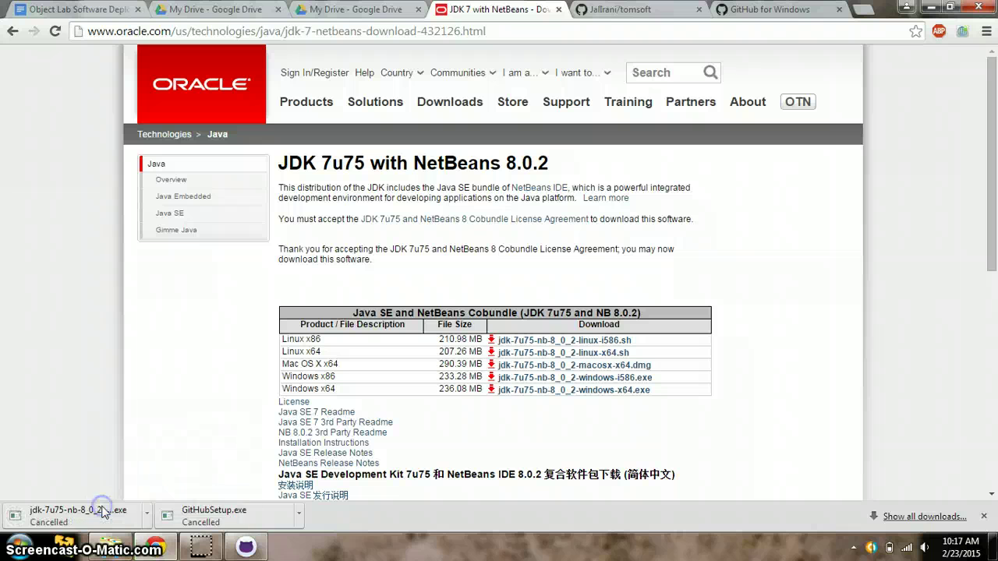
right_click(168, 513)
left_click(118, 416)
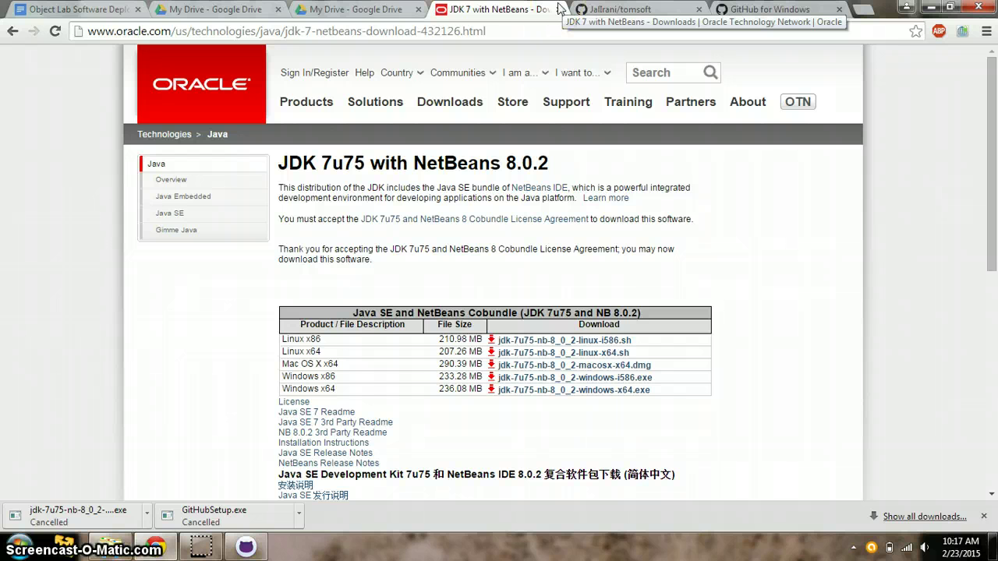
Minimize Chrome, search the installed programs for "netbeans" and launch NetBeans IDE 7.4
left_click(155, 546)
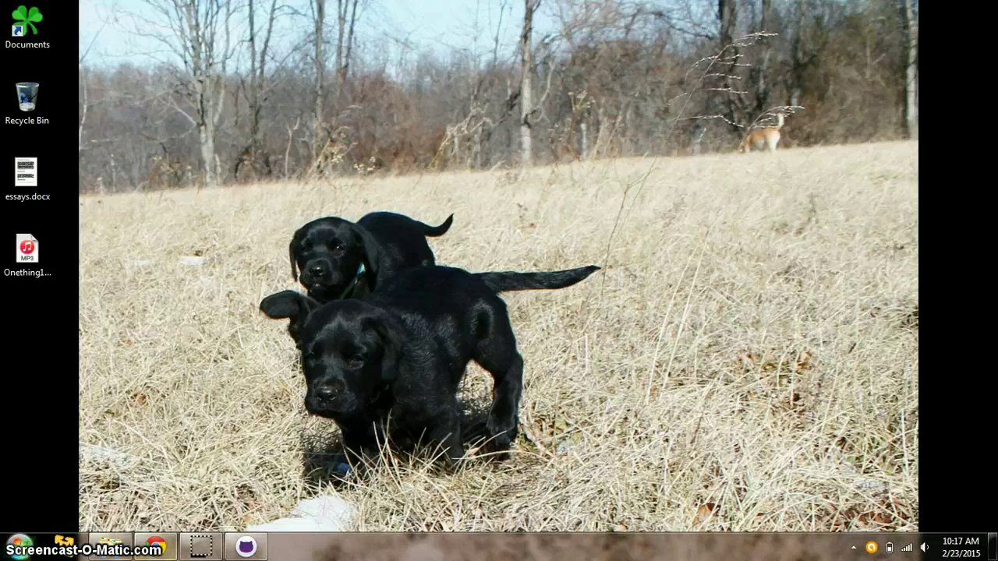
left_click(19, 545)
type("netbea")
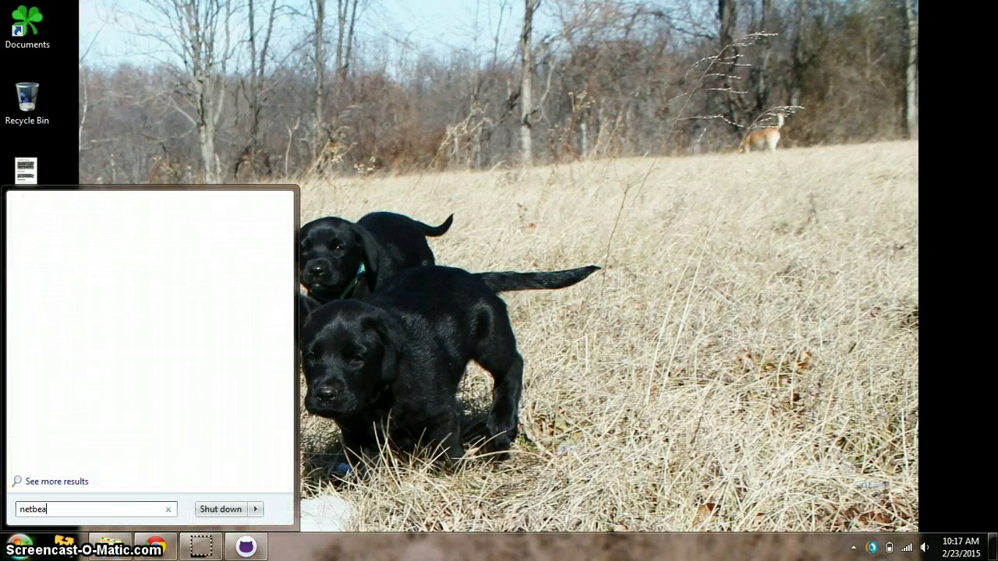
type("ns")
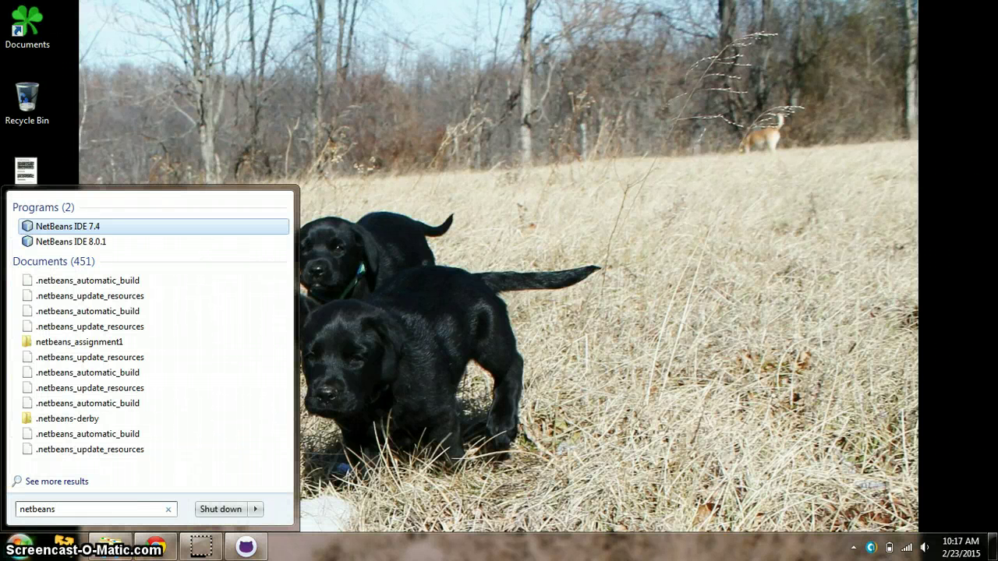
left_click(116, 230)
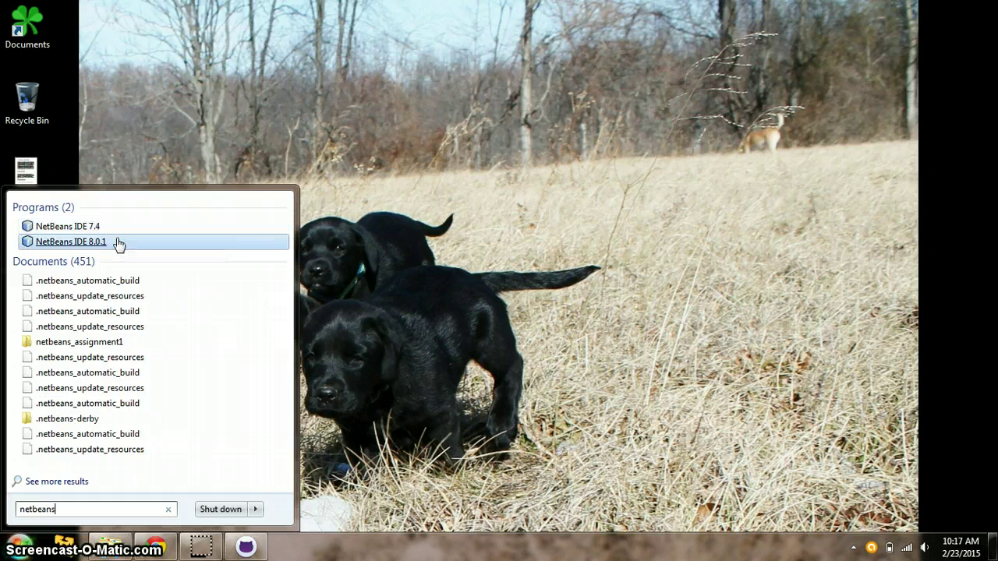
left_click(115, 229)
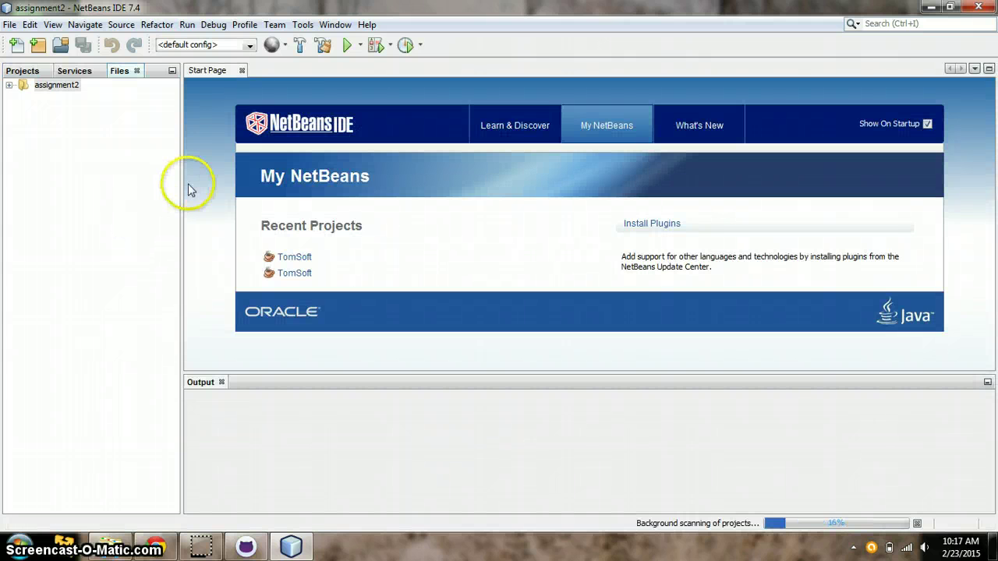
Close the NetBeans Start Page and the GitHub desktop app that is still running
left_click(241, 71)
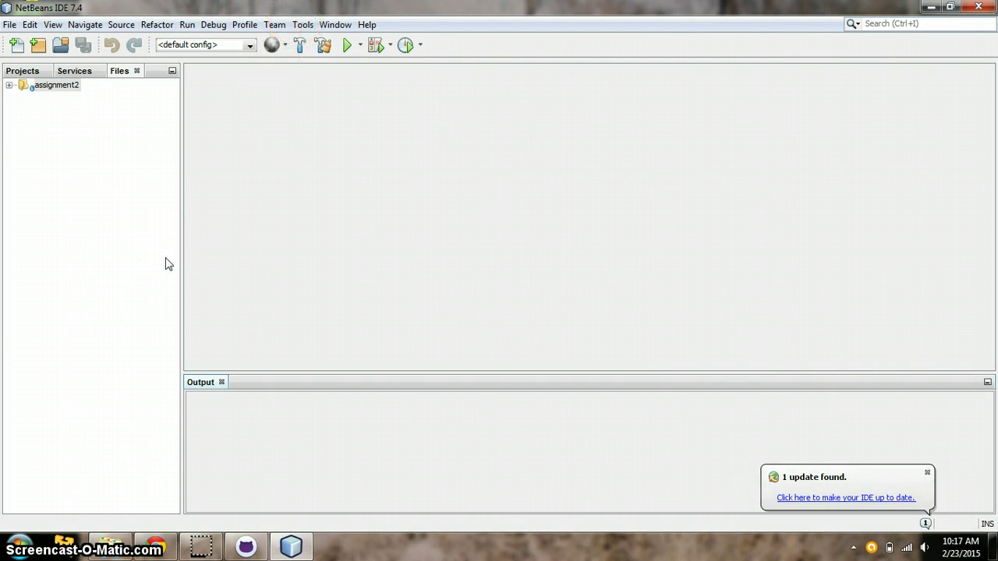
right_click(256, 546)
left_click(261, 508)
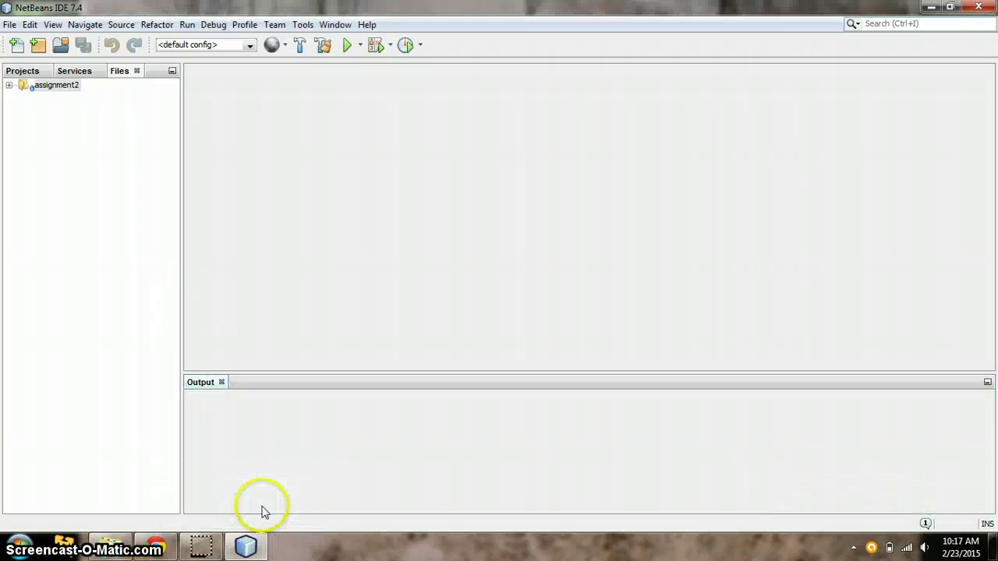
Switch to Chrome and examine the tomsoft repository page on GitHub, including its address
left_click(156, 548)
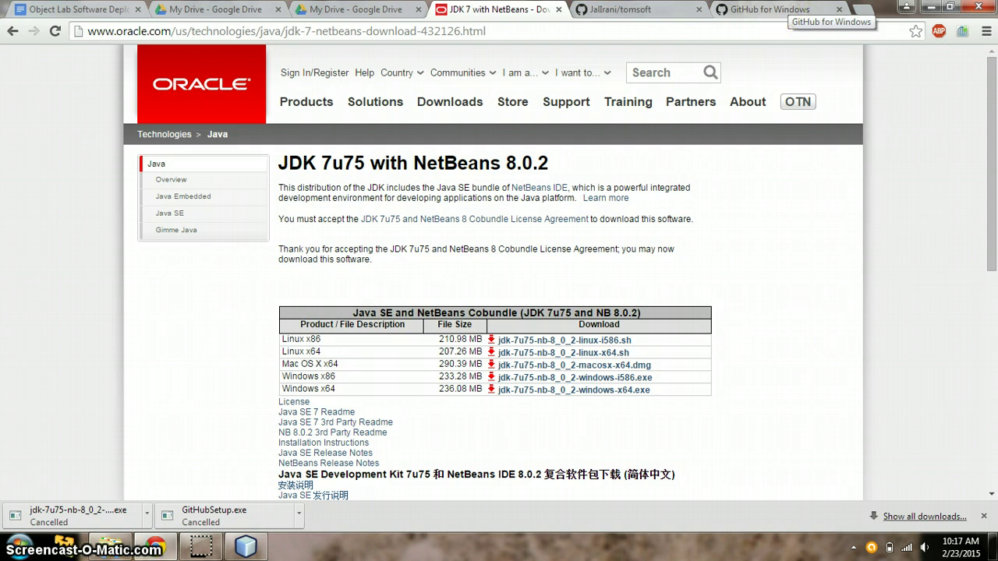
left_click(624, 10)
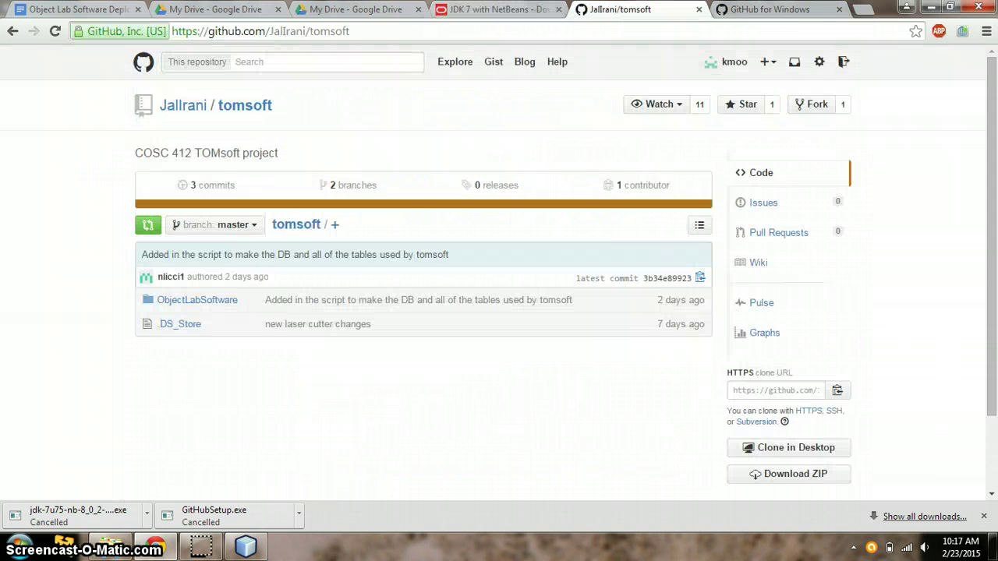
left_click(269, 36)
left_click(249, 29)
left_click(271, 32)
left_click(282, 31)
left_click(182, 382)
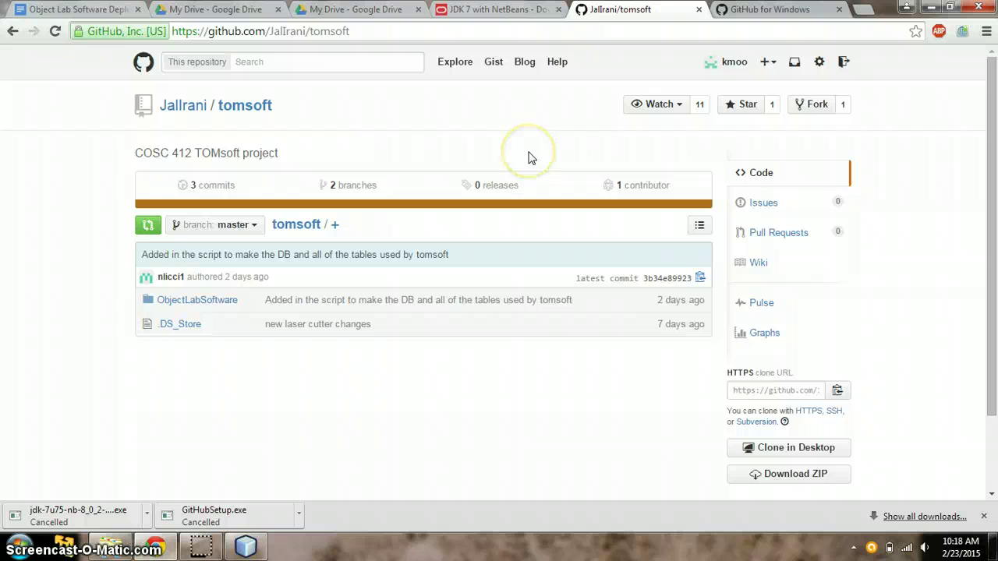
View the GitHub for Windows download page at windows.github.com
left_click(745, 11)
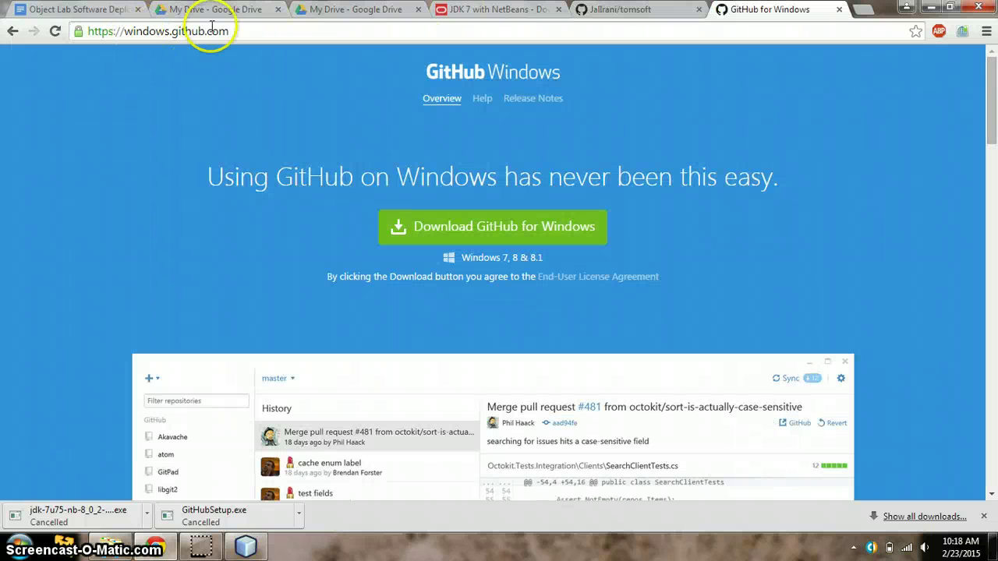
left_click(210, 32)
left_click(199, 250)
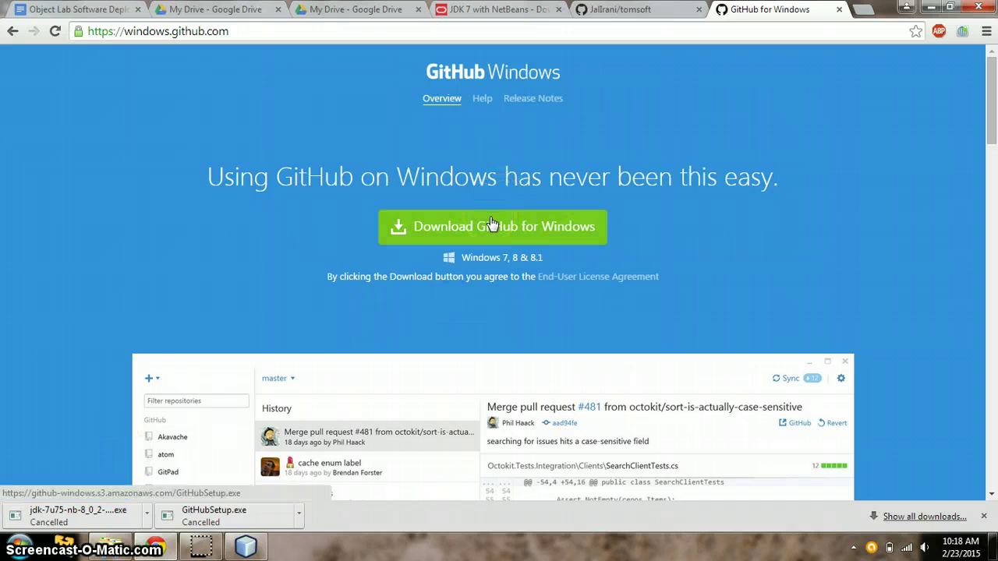
Search the installed programs for "github", launch the GitHub desktop app and select the AppSec-Project repository
left_click(18, 546)
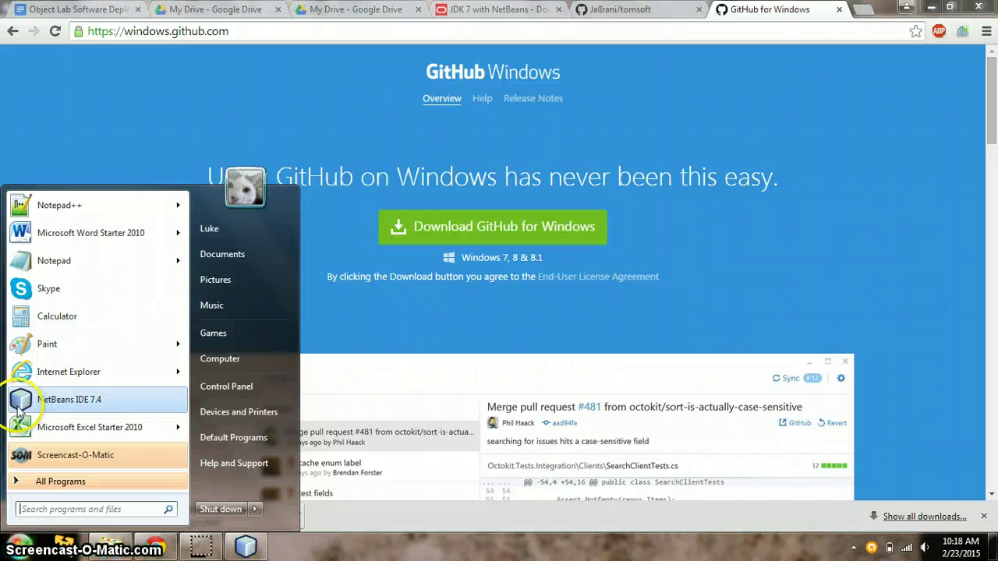
type("github")
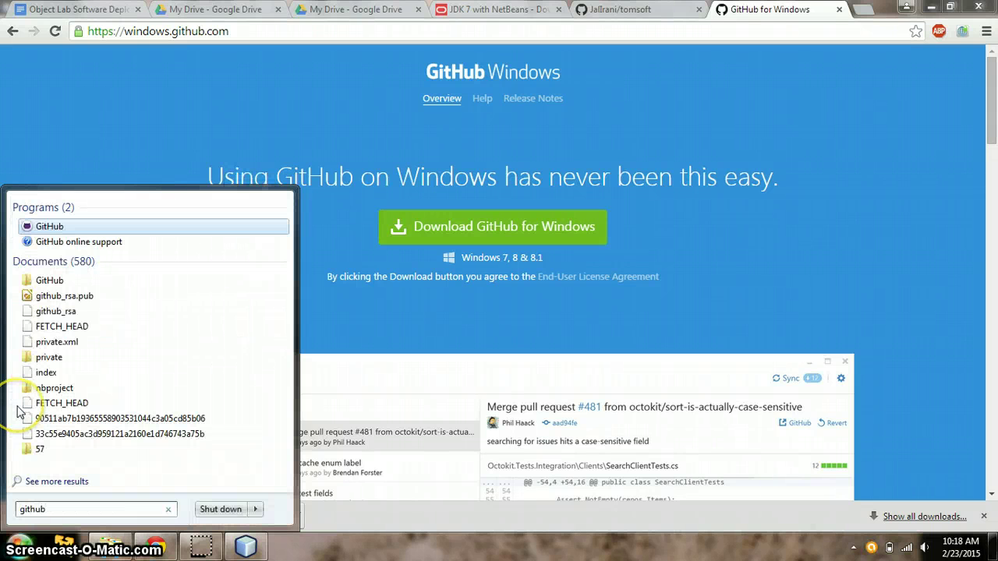
left_click(19, 412)
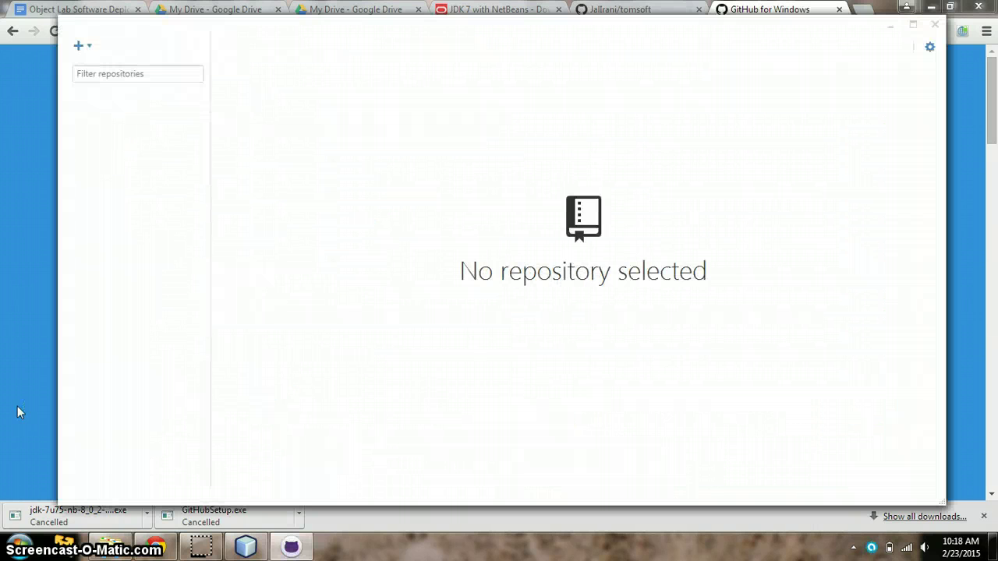
left_click(33, 407)
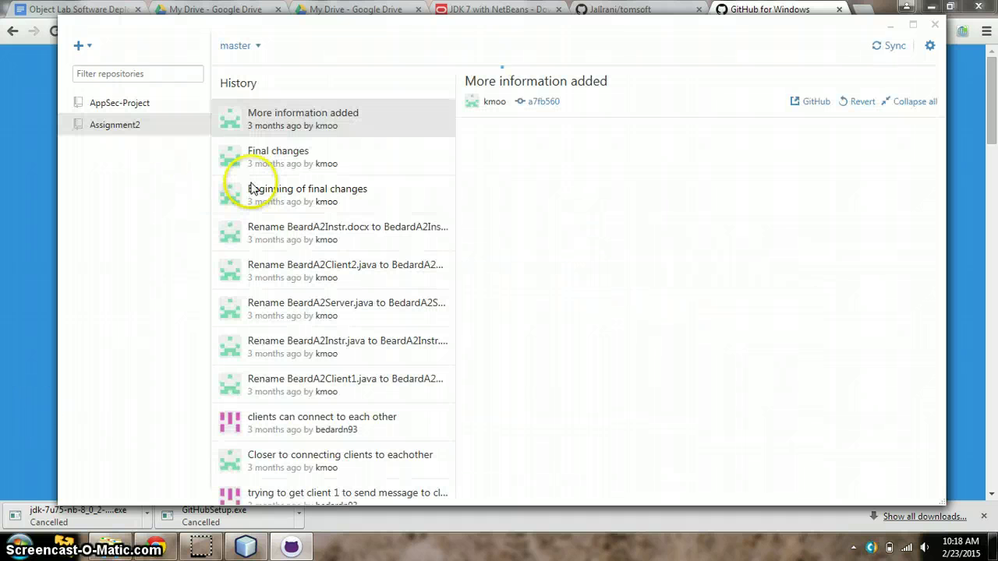
left_click(149, 185)
left_click(145, 105)
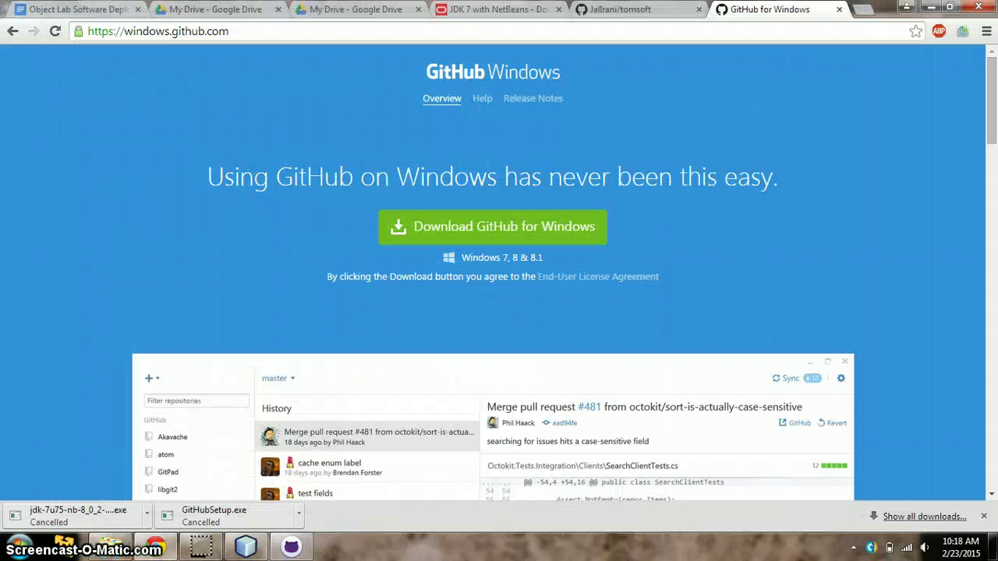
Return to the tomsoft repository page in Chrome and clone it to the desktop, allowing the GitHub application to launch
left_click(668, 16)
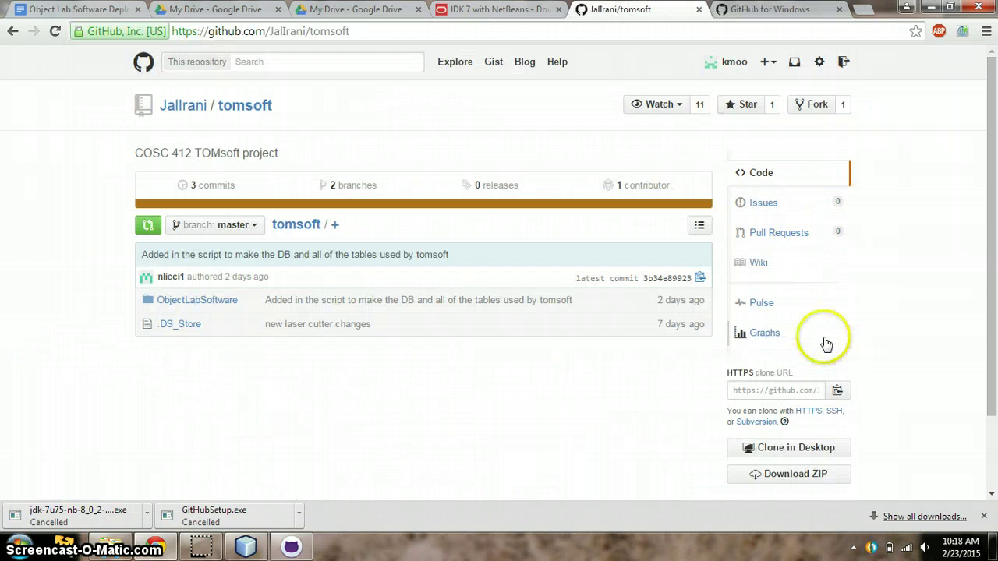
left_click(770, 456)
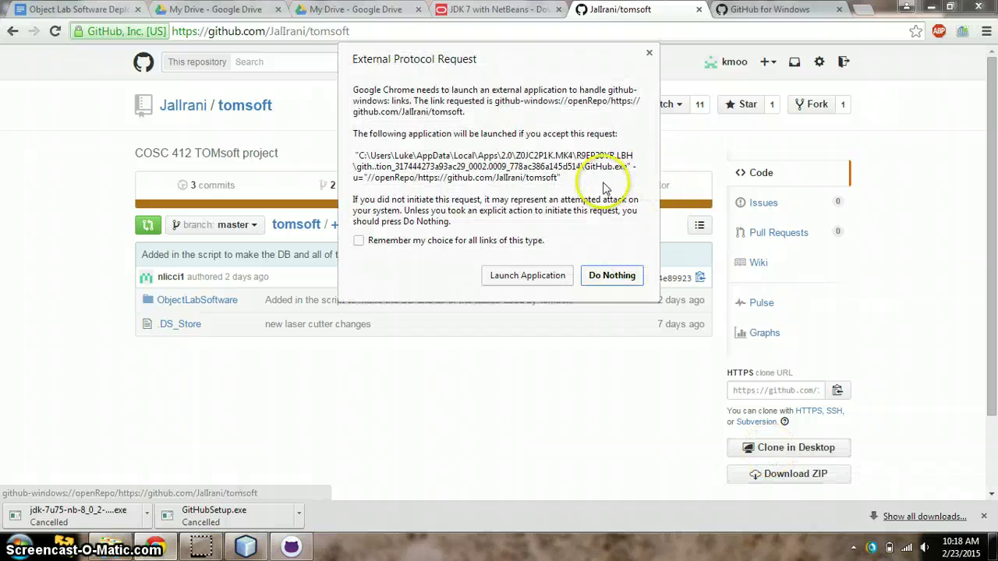
left_click(532, 274)
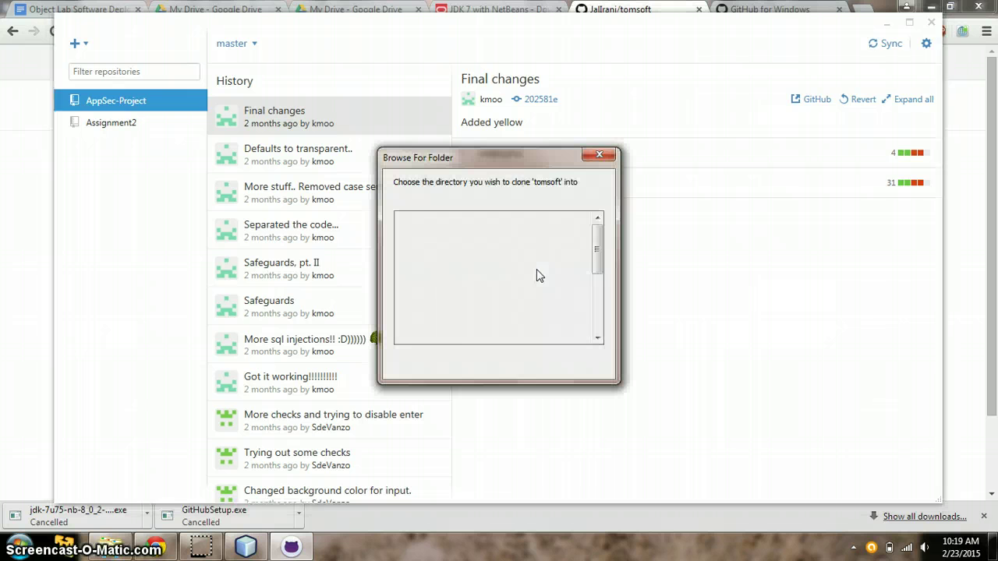
Choose the NetBeansProjects folder under My Documents as the tomsoft clone directory, start cloning and switch back to Chrome
left_click_drag(596, 271, 596, 279)
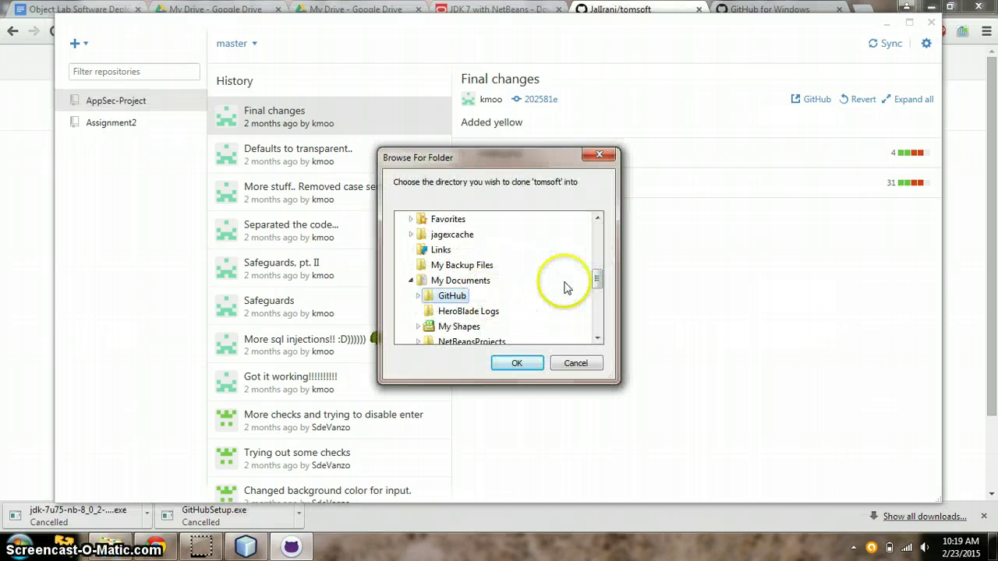
left_click(491, 340)
left_click(516, 363)
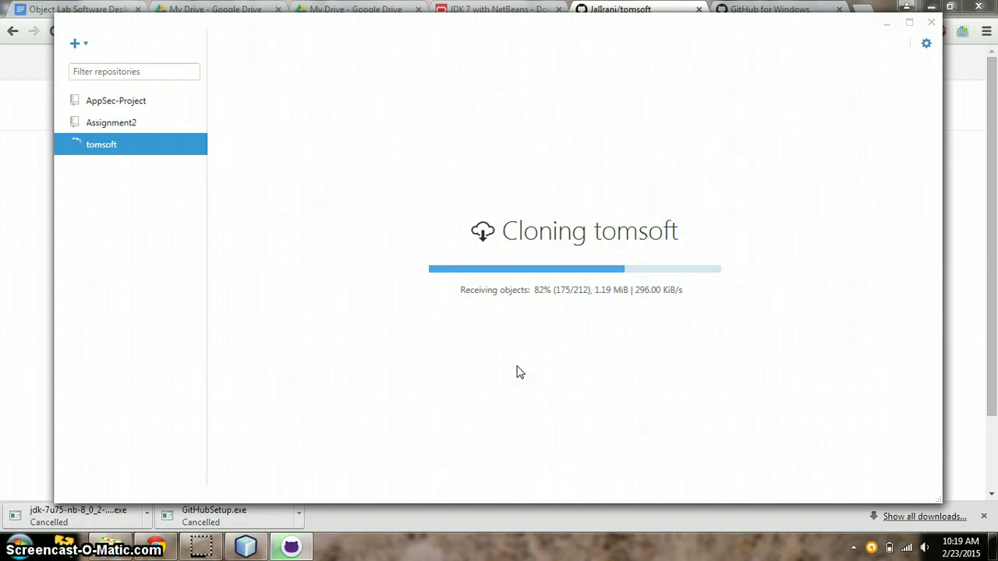
key("alt+Tab")
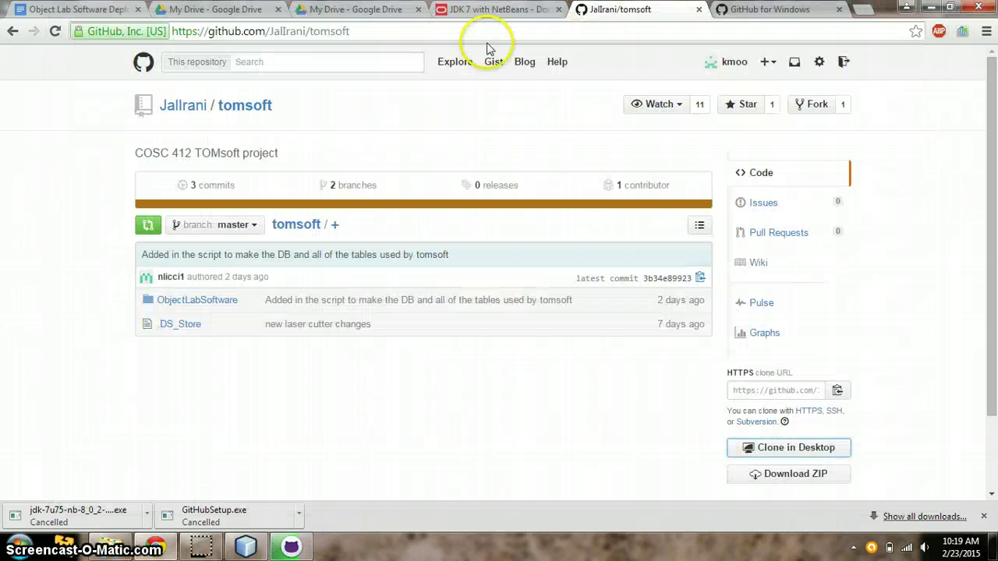
View the contents of the repository's ObjectLabSoftware folder and switch to the GitHub desktop app
mouse_move(661, 305)
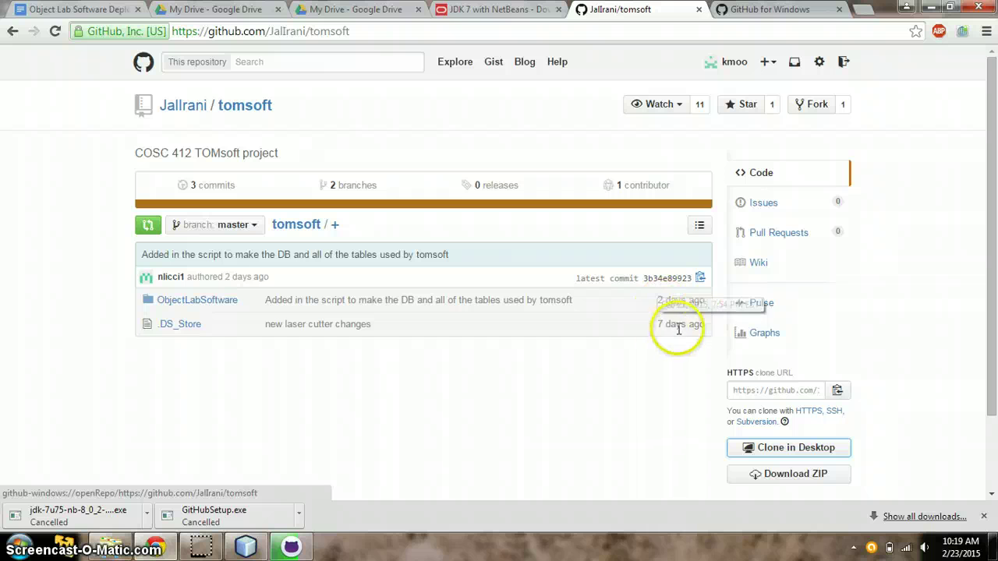
left_click(212, 301)
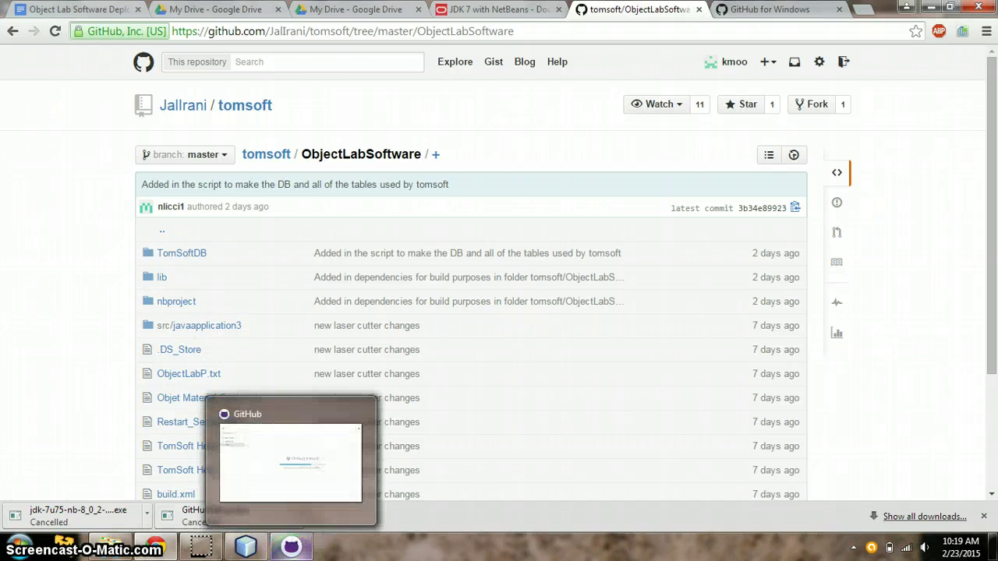
left_click(291, 546)
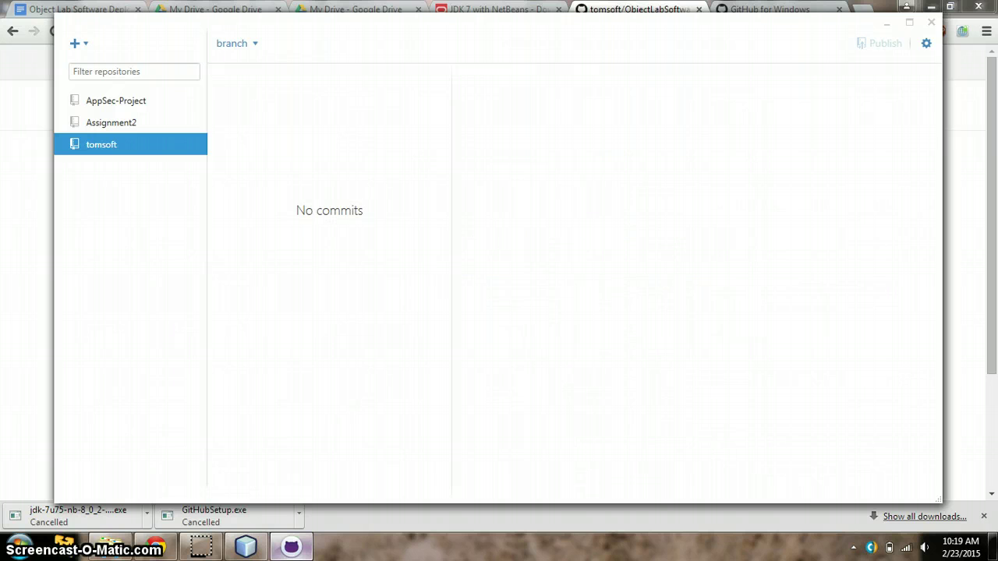
Select the tomsoft repository to load its commit history and check the actions available for it
right_click(167, 145)
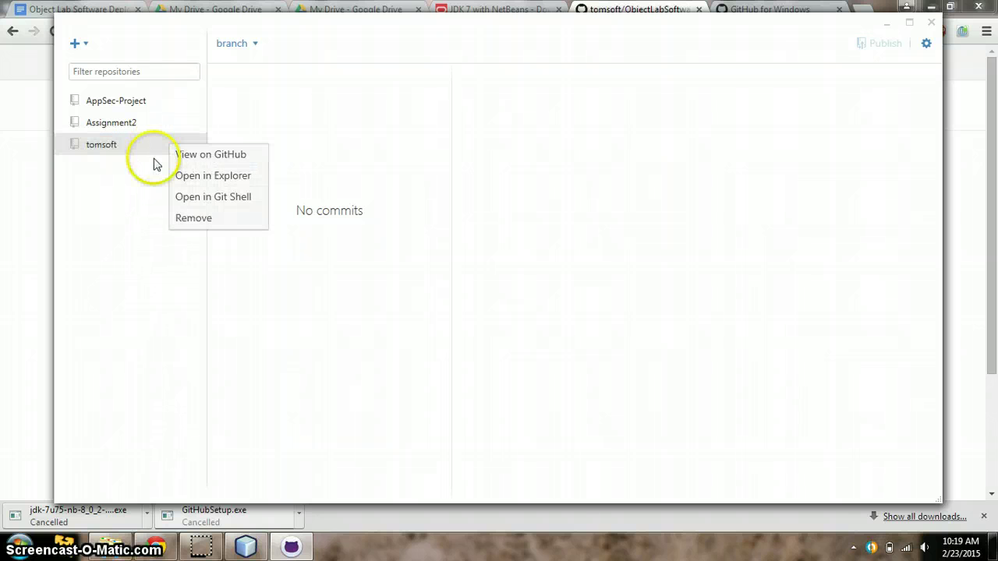
left_click(142, 153)
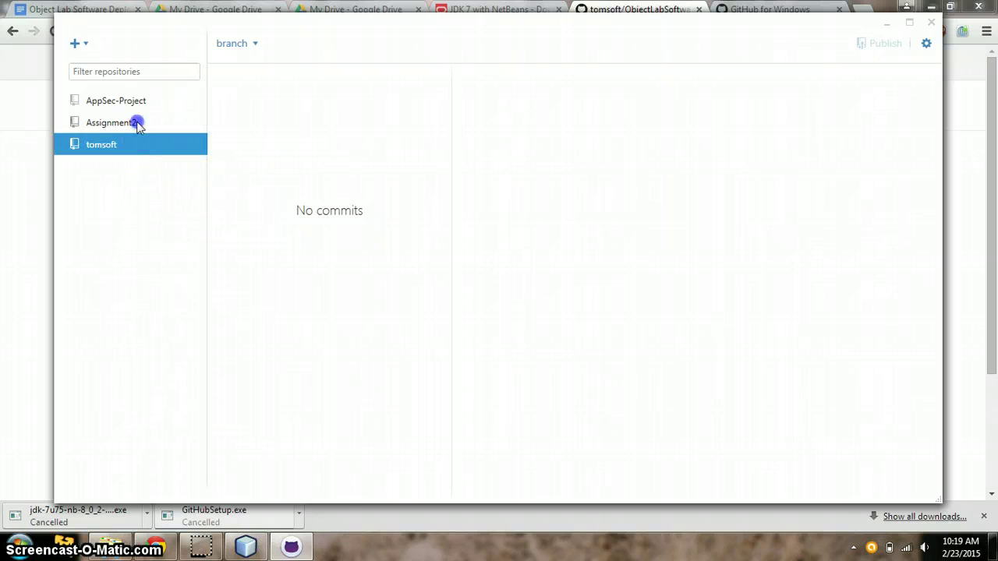
left_click(138, 125)
left_click(142, 144)
right_click(145, 145)
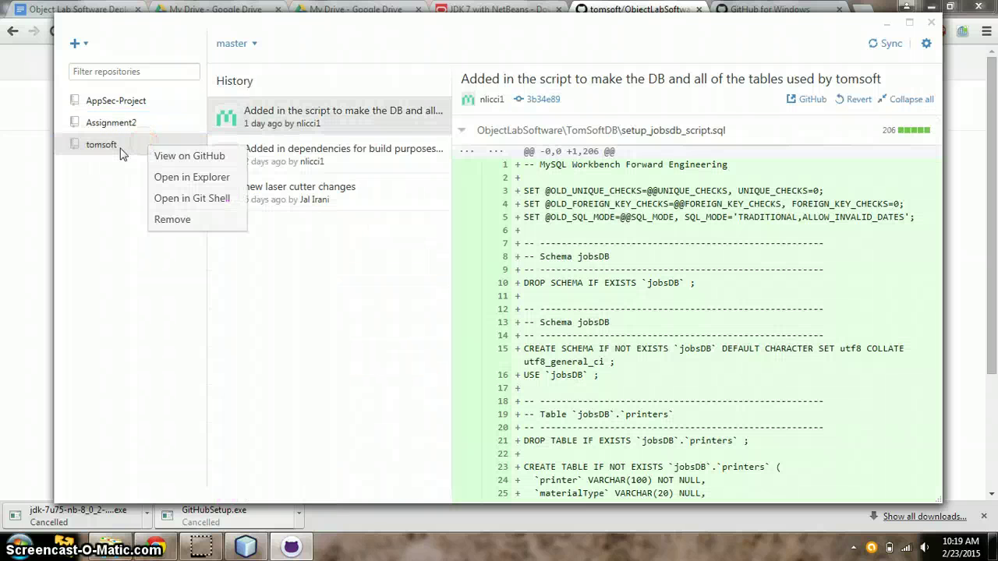
left_click(121, 152)
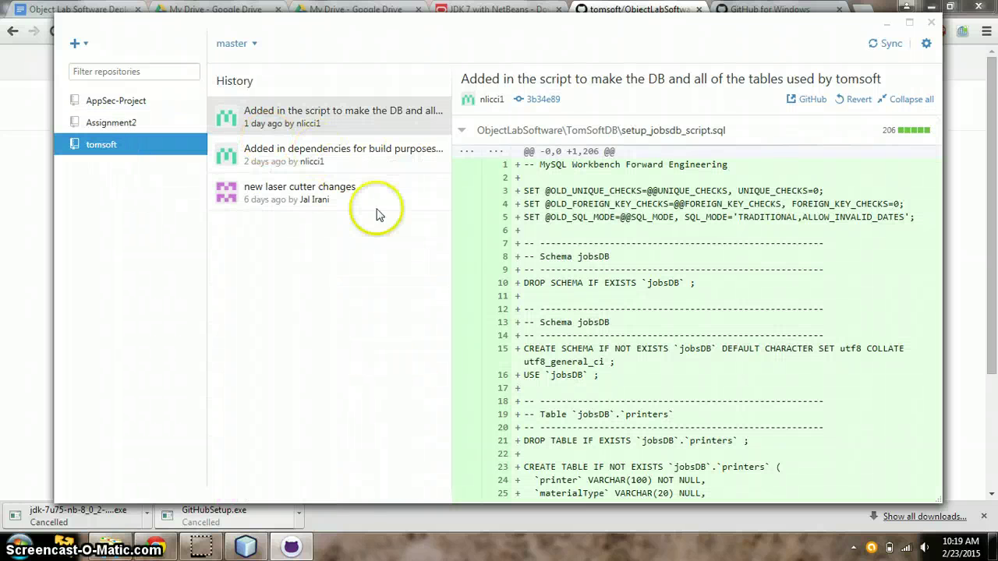
Review the changed files in the tomsoft commits for laser cutter changes, build dependencies and the database script
left_click(316, 191)
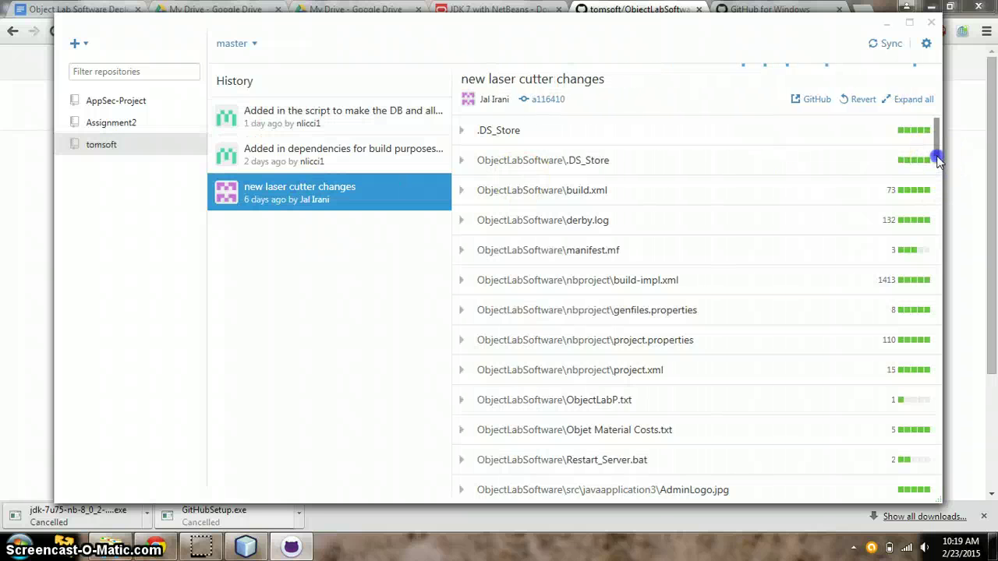
left_click_drag(937, 159, 921, 147)
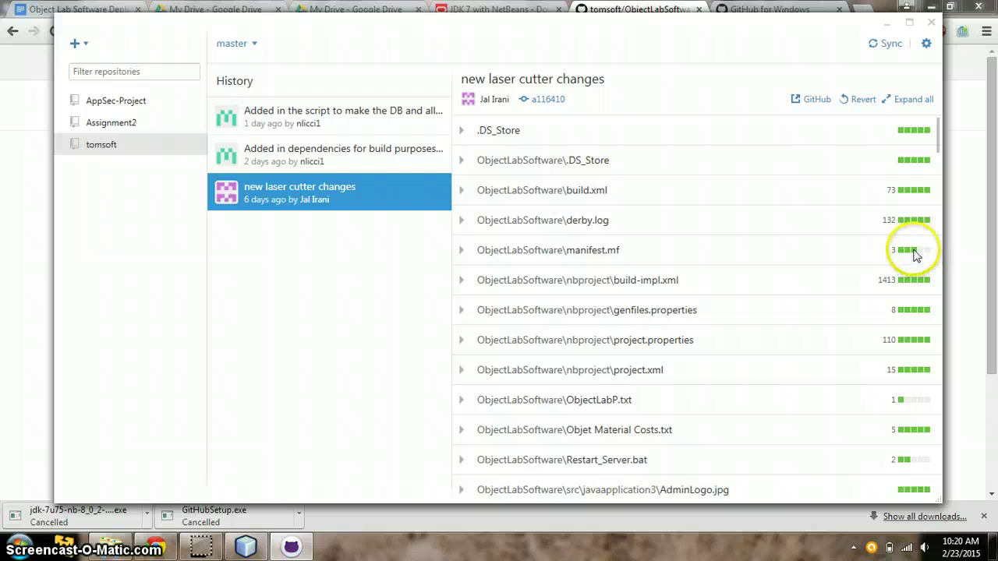
left_click(335, 170)
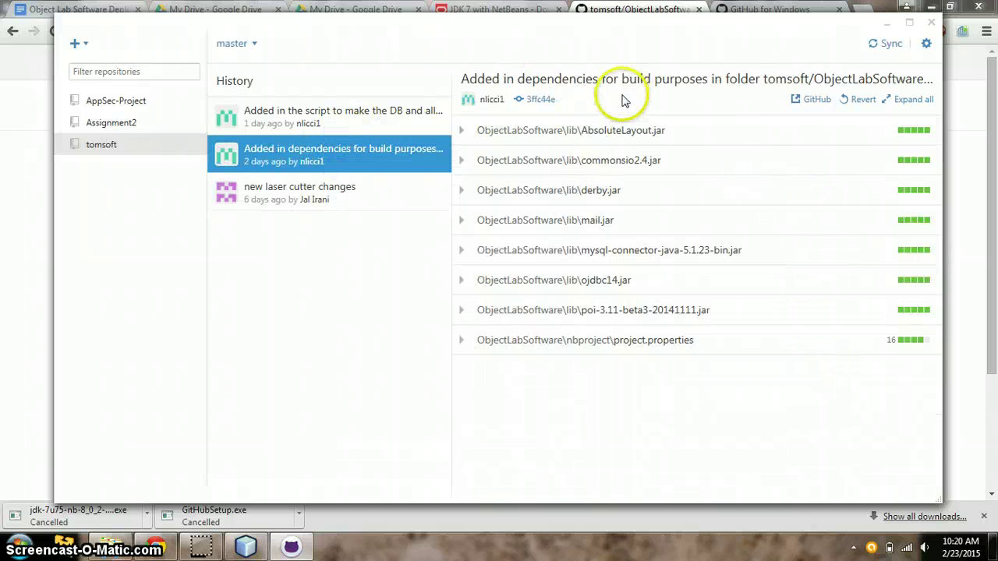
left_click(308, 127)
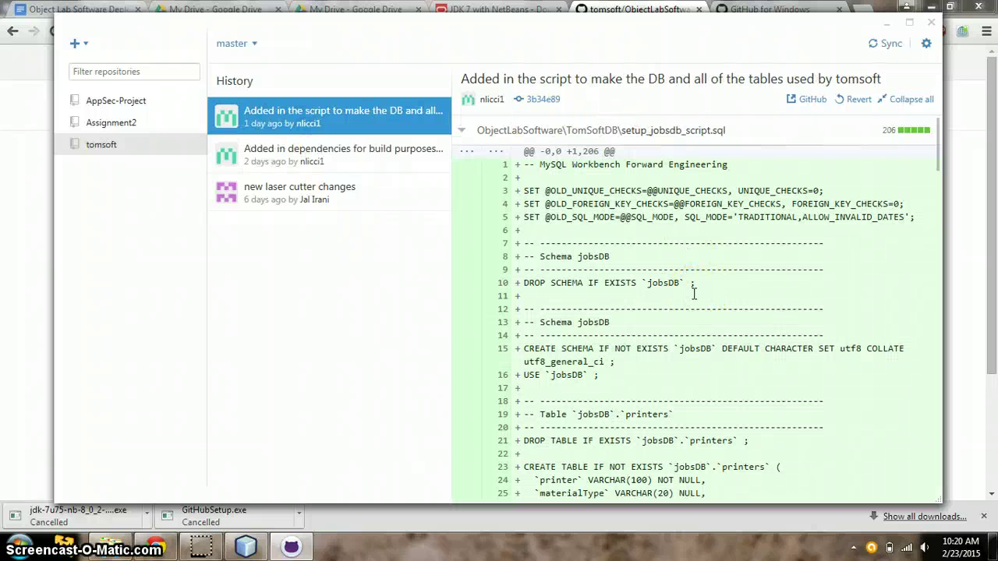
left_click_drag(936, 145, 914, 149)
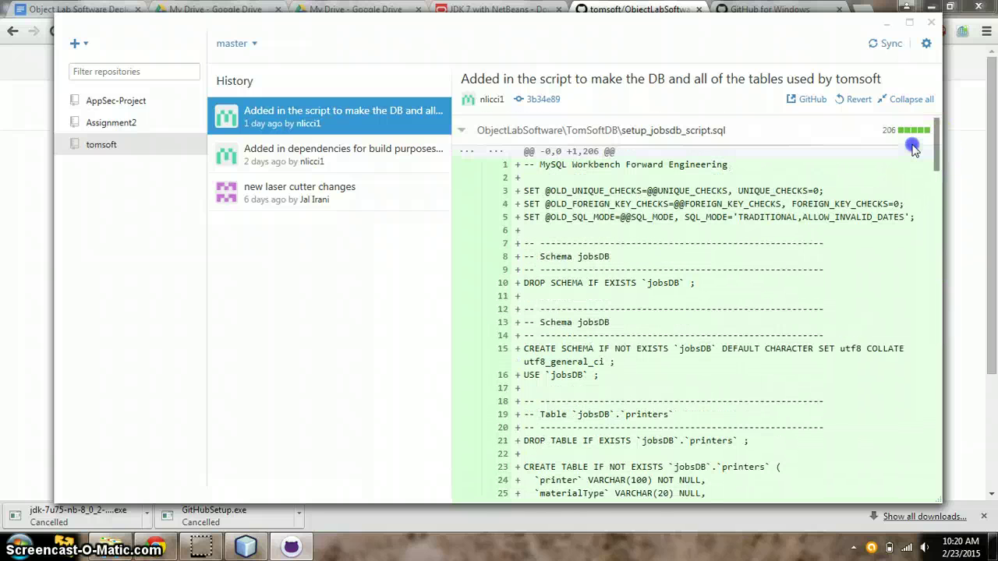
Switch to NetBeans, open the ObjectLabSoftware project from NetBeansProjects\tomsoft and dismiss the project problems warning
left_click(248, 188)
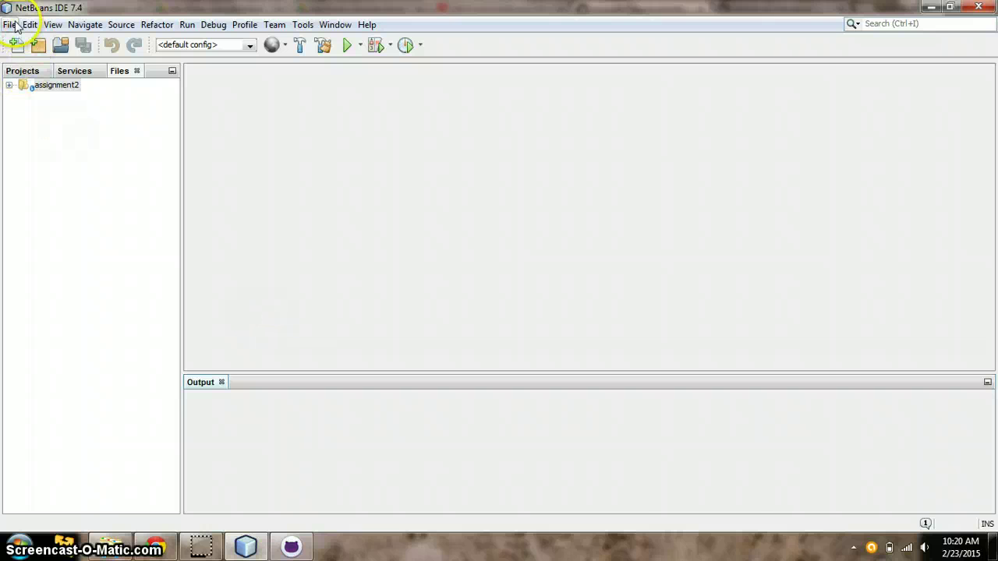
left_click(14, 25)
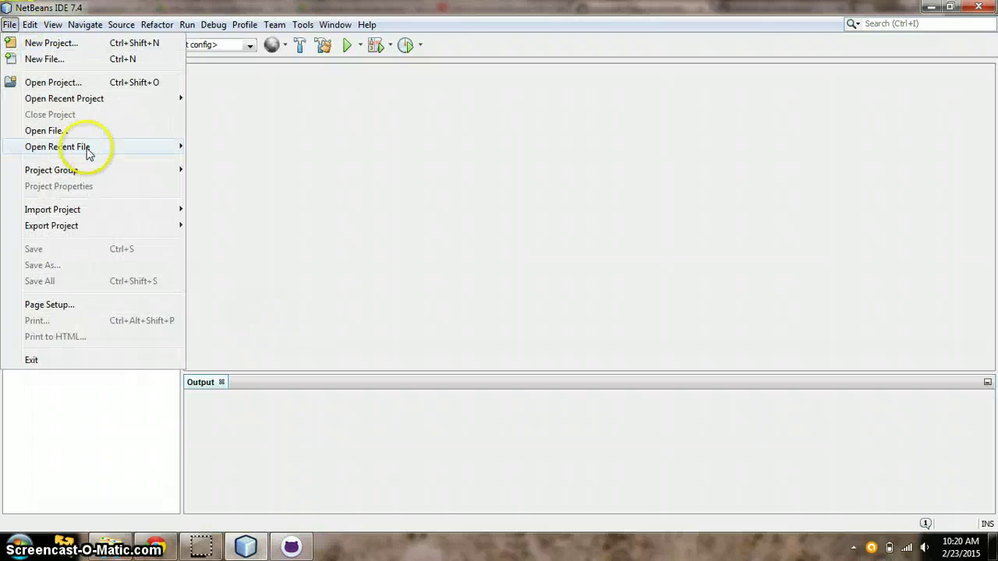
left_click(78, 89)
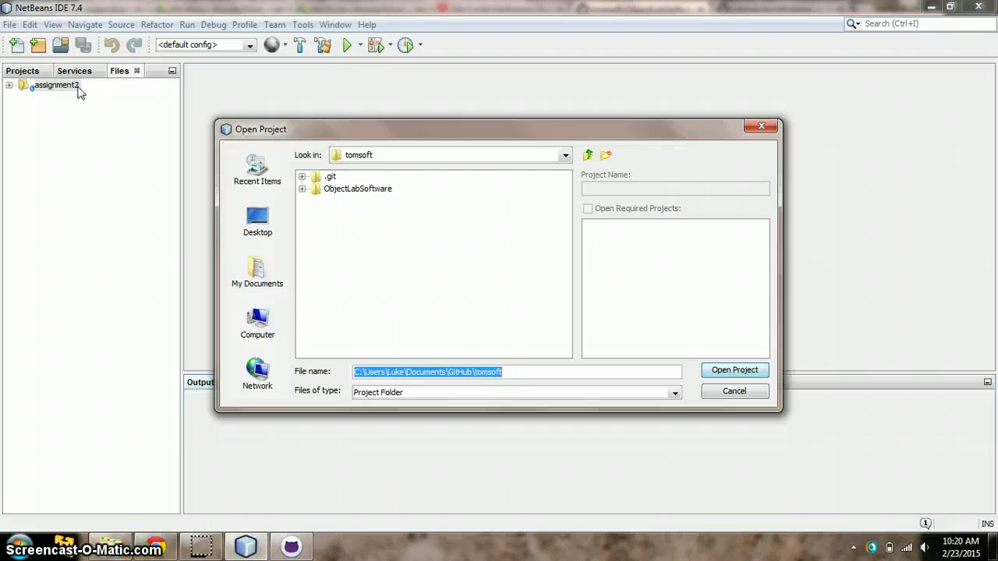
left_click(588, 155)
left_click(589, 156)
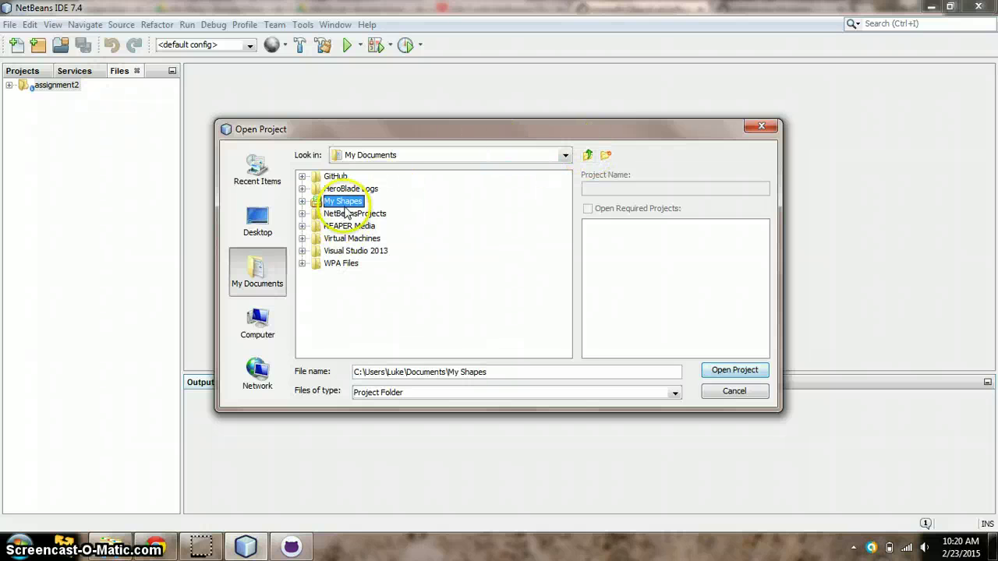
left_click(352, 214)
left_click(302, 214)
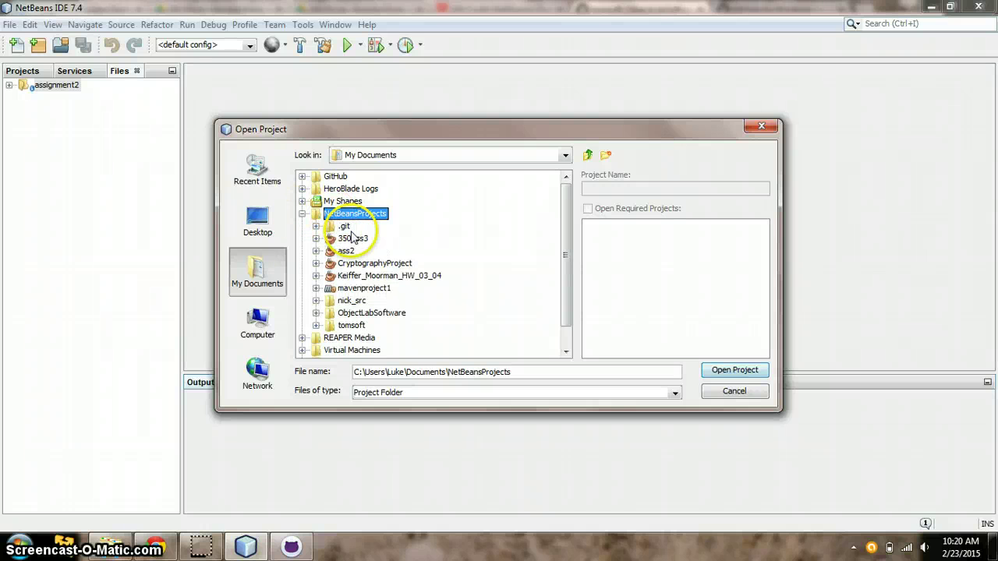
left_click(316, 326)
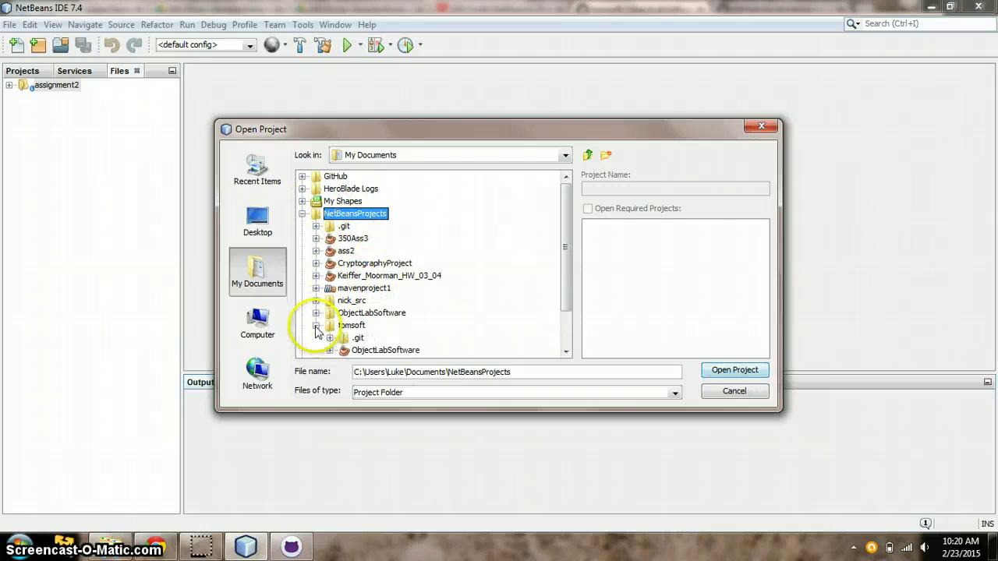
left_click(386, 351)
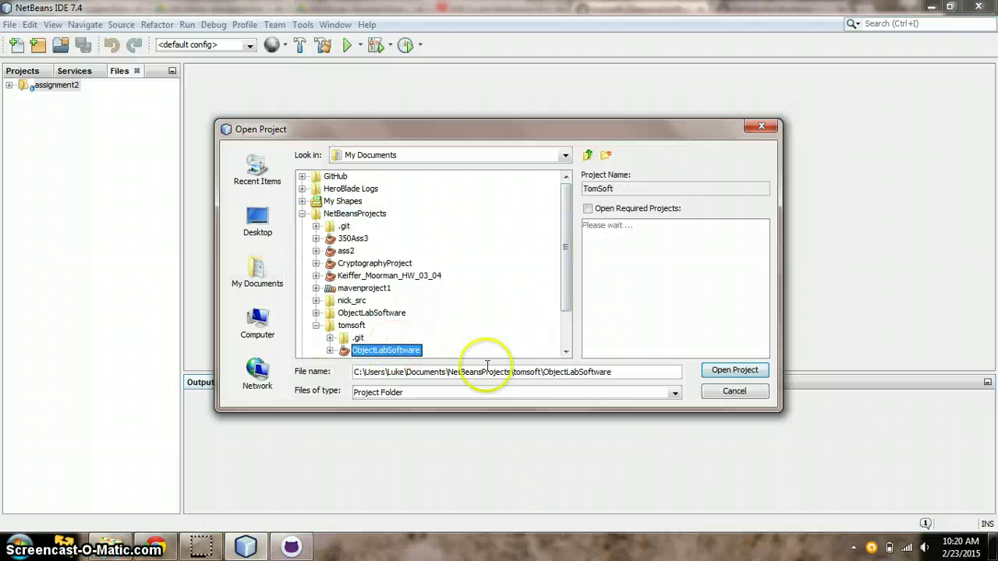
left_click(733, 371)
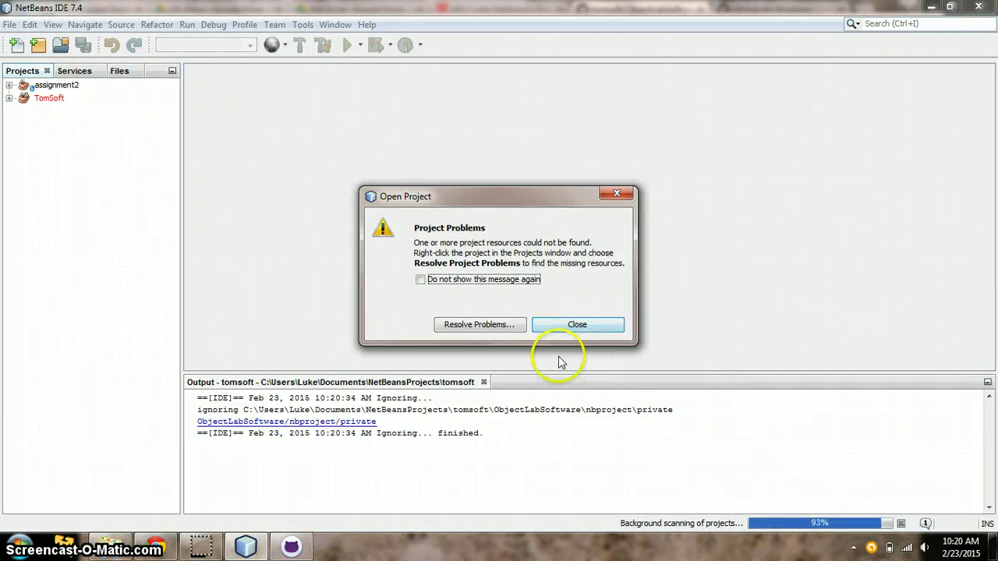
left_click(604, 330)
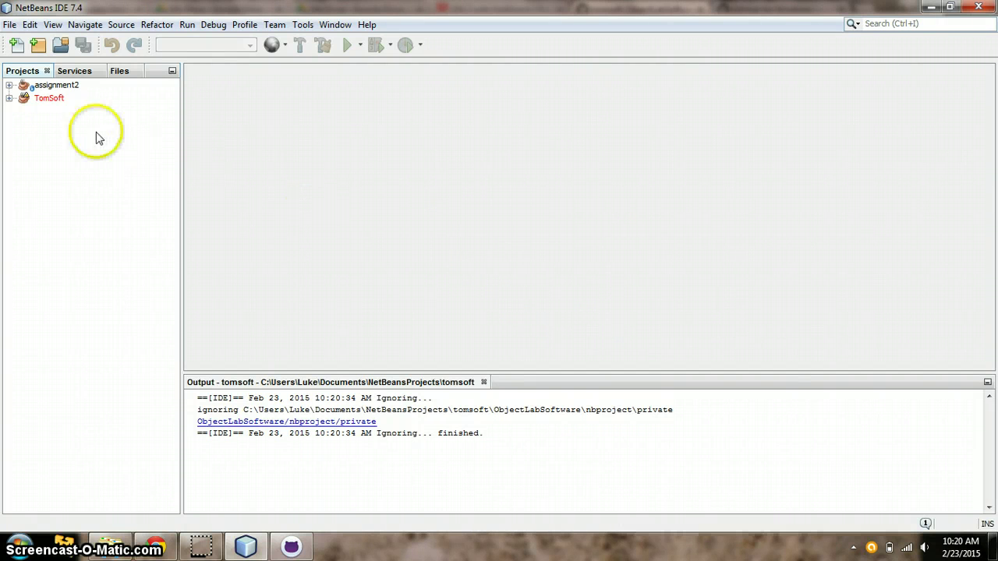
Expand the TomSoft project's Source Packages and Libraries to examine their contents
left_click(10, 98)
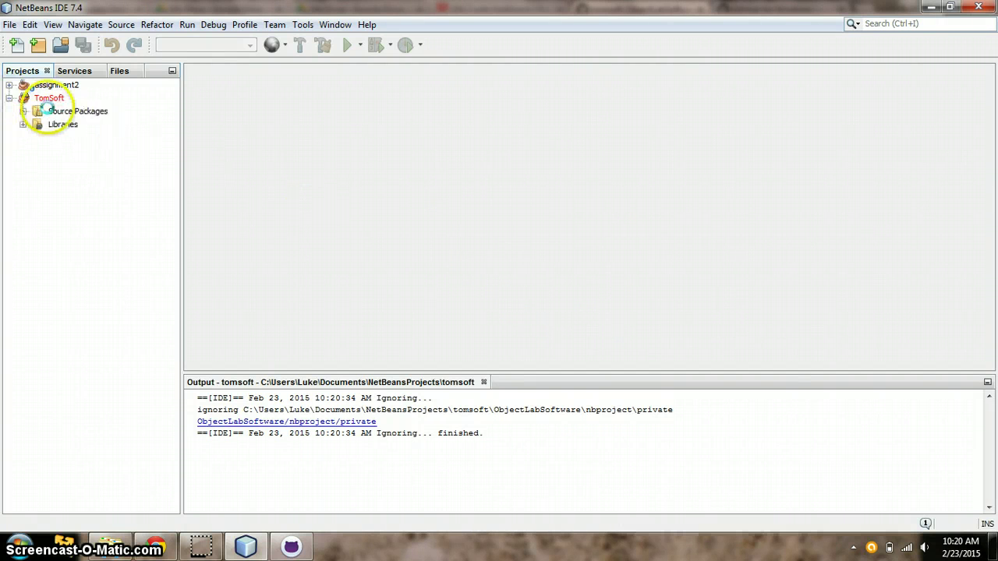
left_click(23, 111)
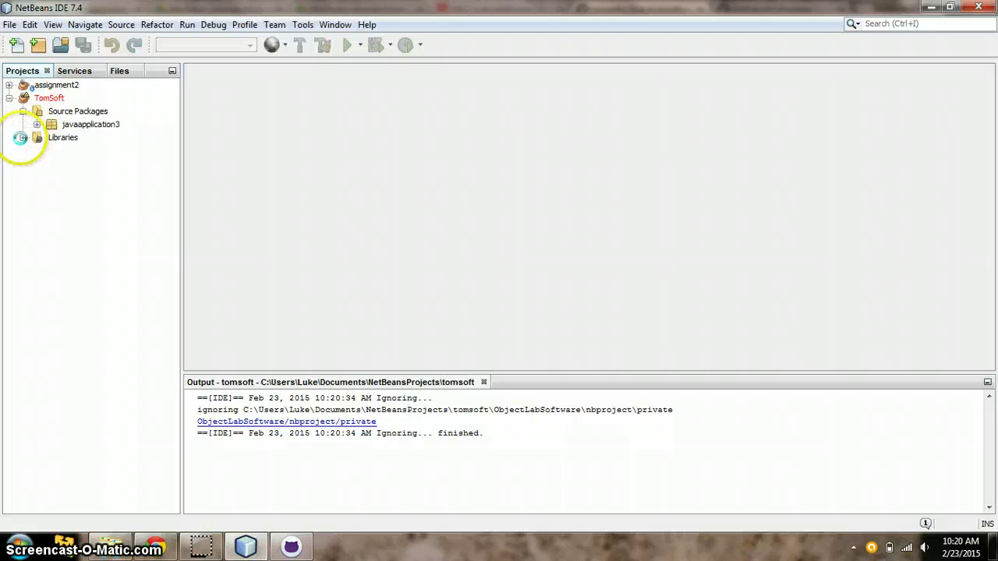
left_click(21, 137)
left_click(61, 99)
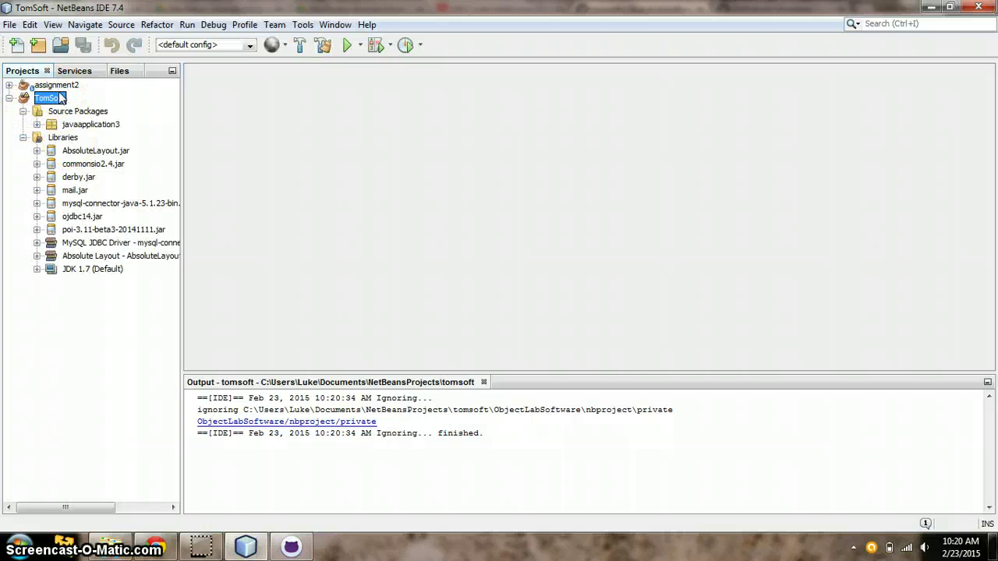
right_click(62, 97)
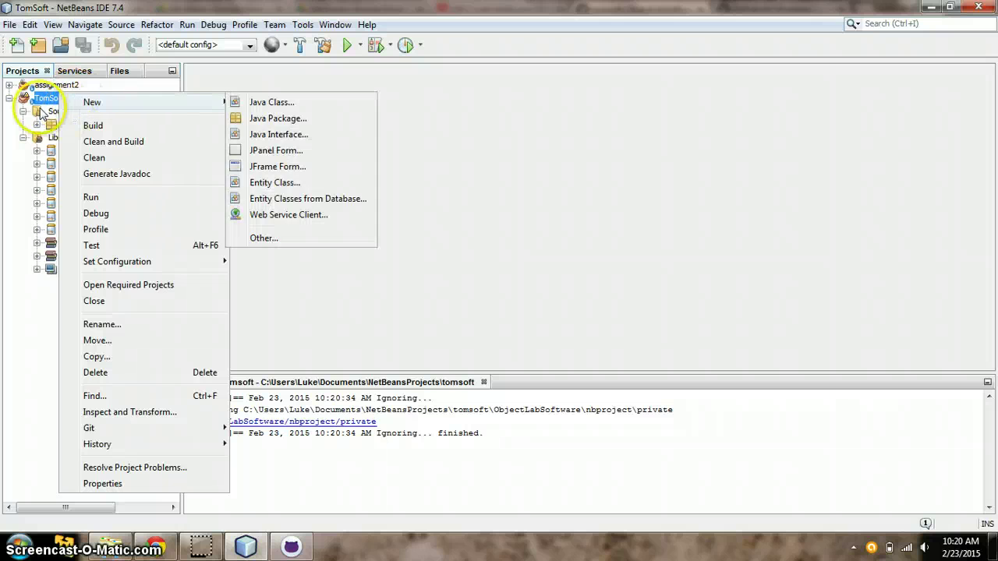
left_click(41, 98)
Remove the JARs from AbsoluteLayout.jar through poi-3.11-beta3-20141111.jar from TomSoft's Libraries, and clean and build the project
left_click(69, 140)
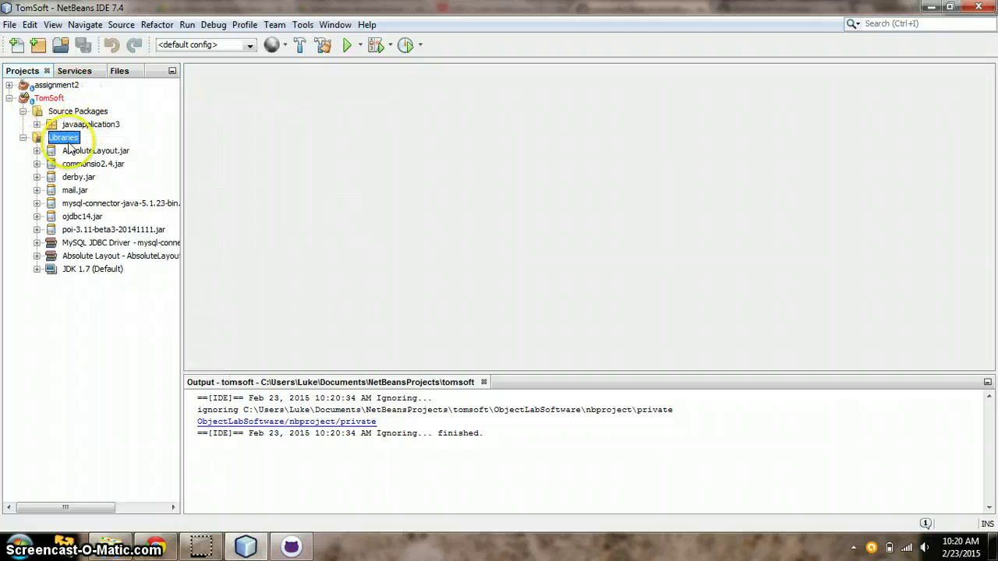
left_click(82, 150)
left_click(91, 230, "shift")
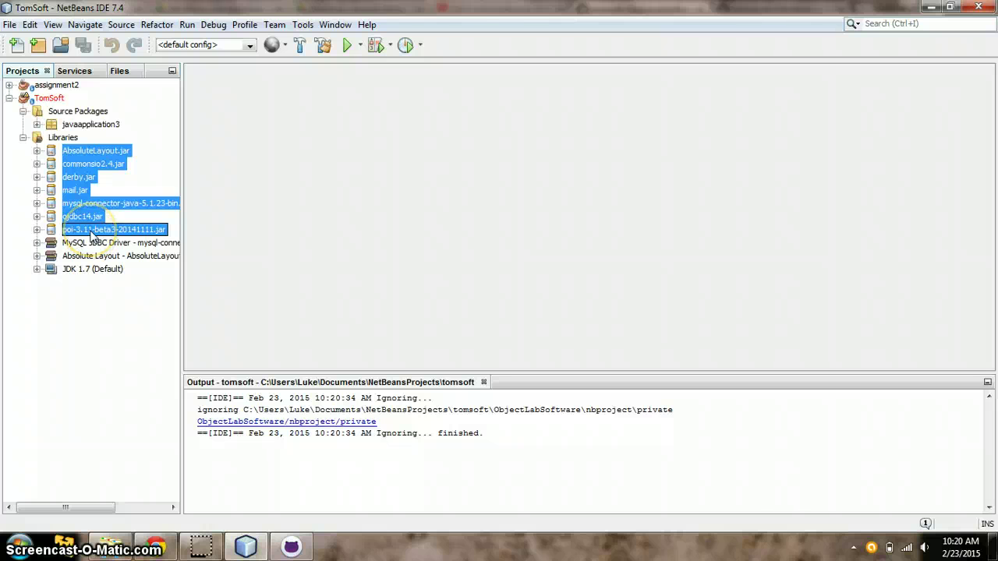
right_click(91, 232)
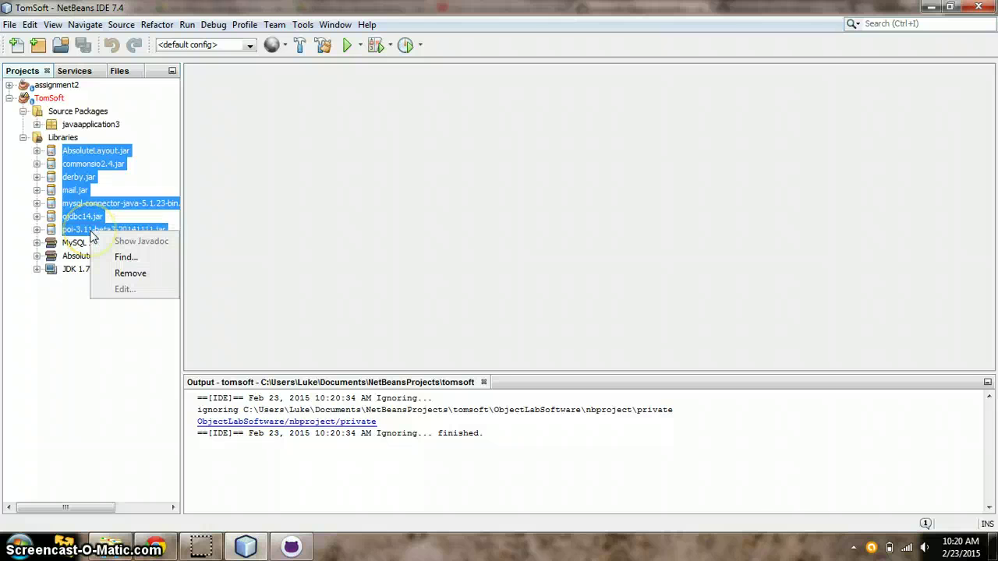
left_click(130, 274)
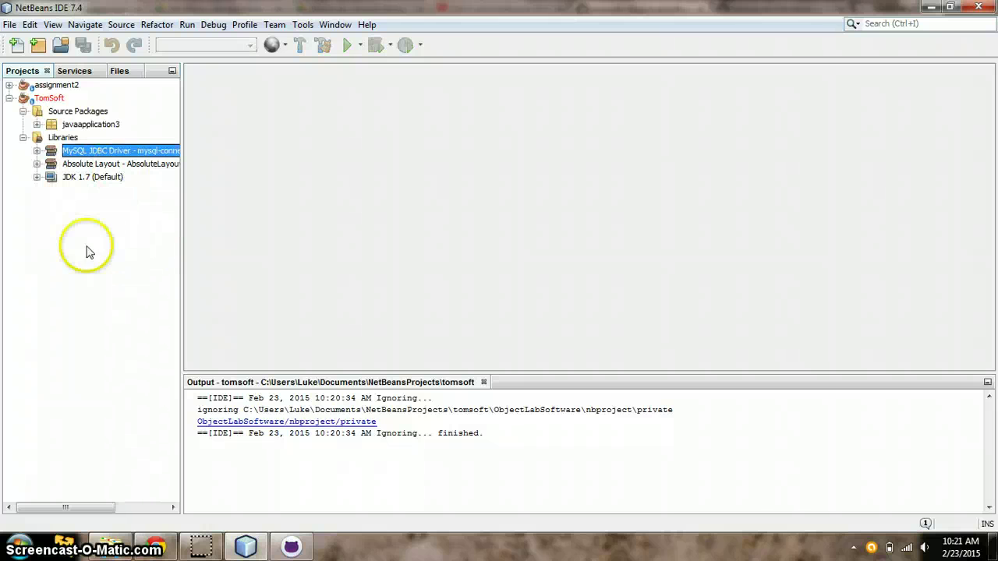
right_click(51, 99)
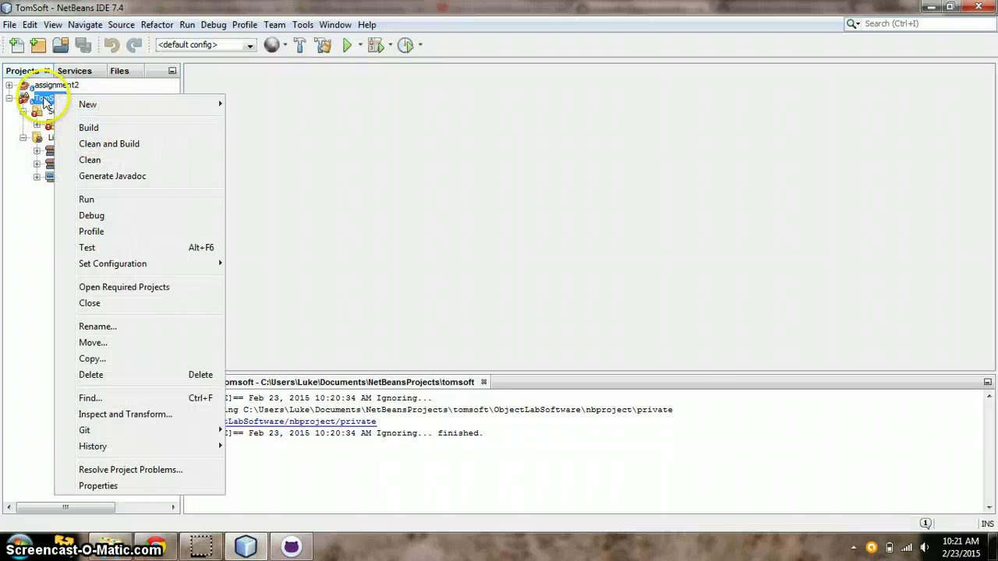
left_click(122, 148)
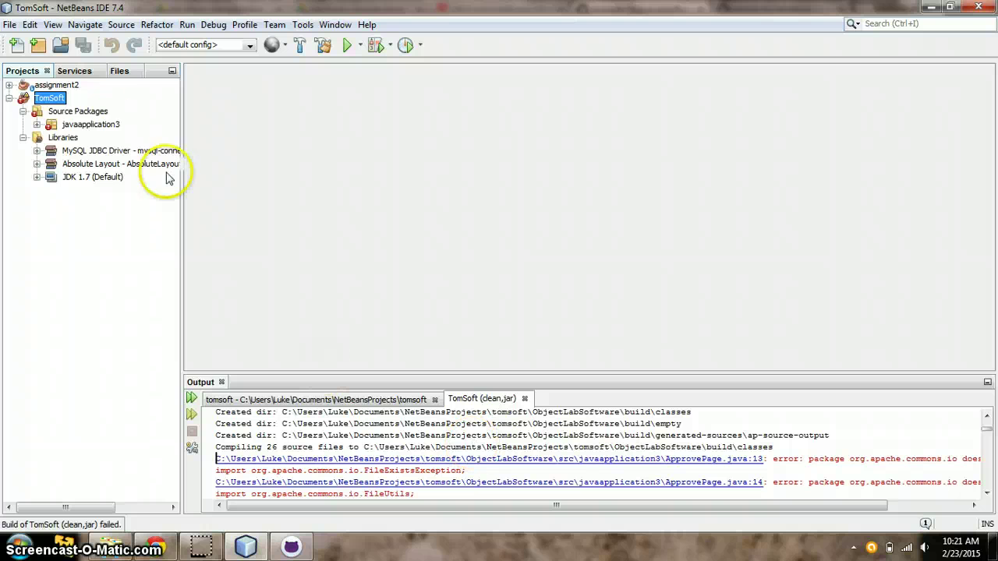
Open Resolve Project Problems for TomSoft and examine the missing library entries, including poi-3.10.1-20140818.jar
right_click(59, 97)
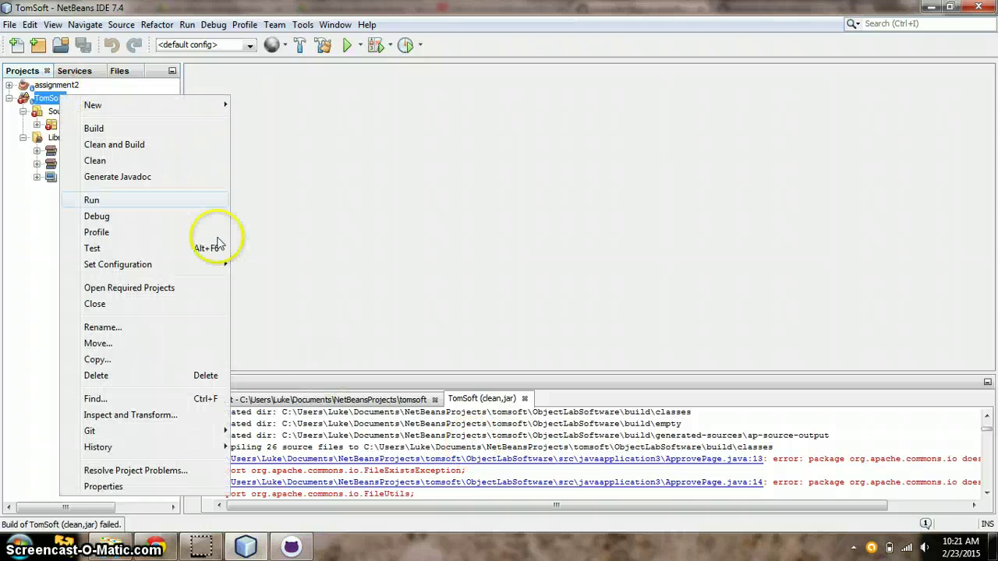
left_click(156, 471)
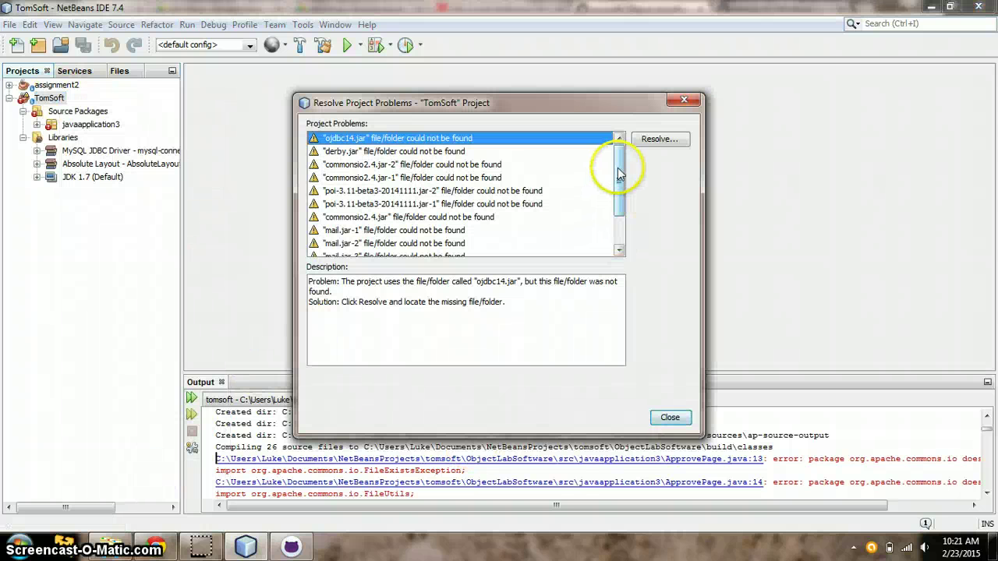
scroll(619, 176, "down", 3)
scroll(586, 166, "up", 3)
scroll(588, 195, "down", 3)
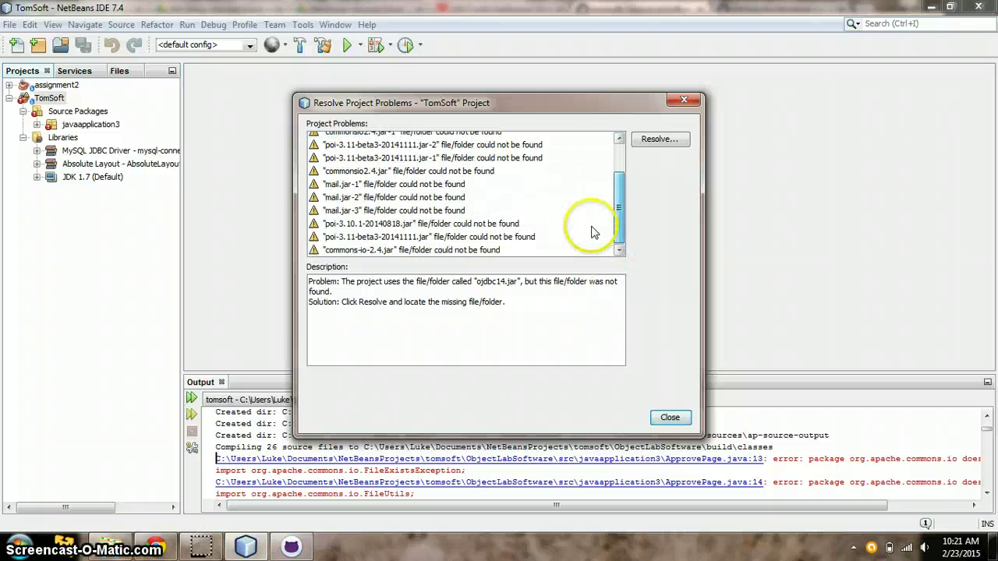
left_click(427, 224)
key("Down")
key("Down")
key("Up")
key("Up")
key("Up")
key("Up")
key("Up")
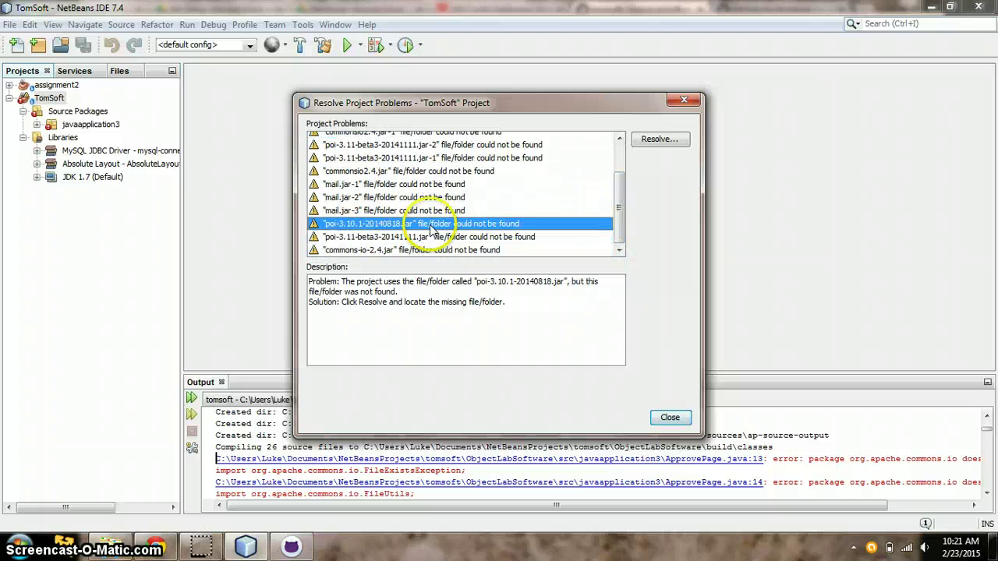
Examine the missing library entries from ojdbc14.jar through commons-io-2.4.jar in Resolve Project Problems, and close the dialog
key("Up")
key("Up")
key("Up")
key("Up")
key("Up")
key("Up")
key("Up")
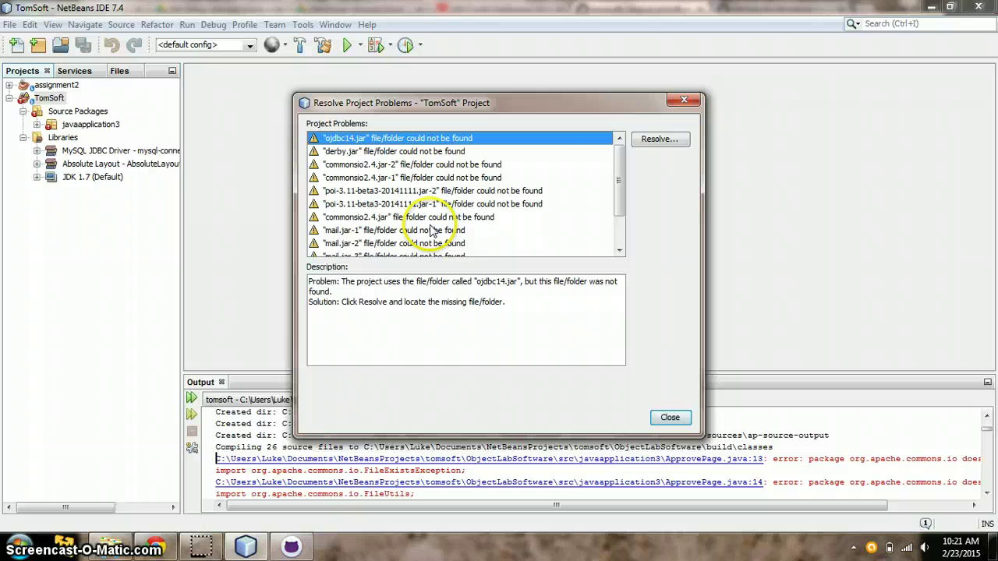
left_click_drag(615, 192, 600, 239)
left_click(476, 249)
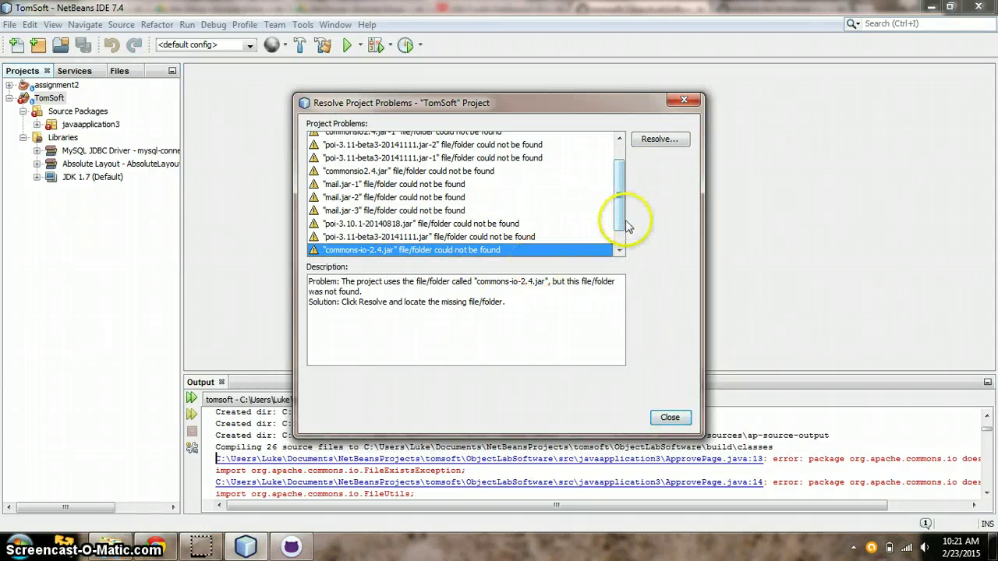
left_click_drag(623, 238, 619, 163)
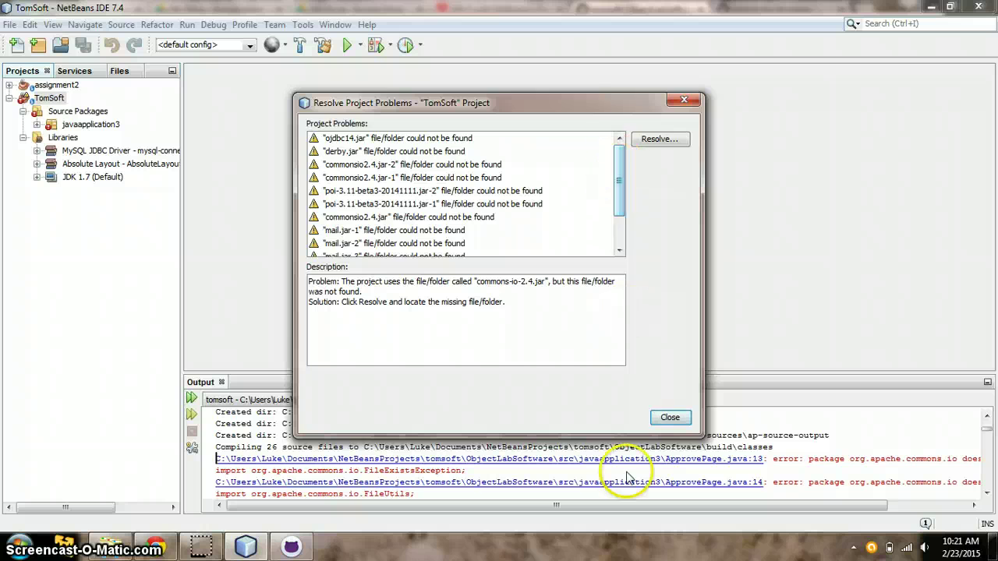
left_click(669, 417)
Start adding JARs to TomSoft's Libraries and browse to NetBeansProjects\tomsoft\ObjectLabSoftware\lib
left_click(38, 140)
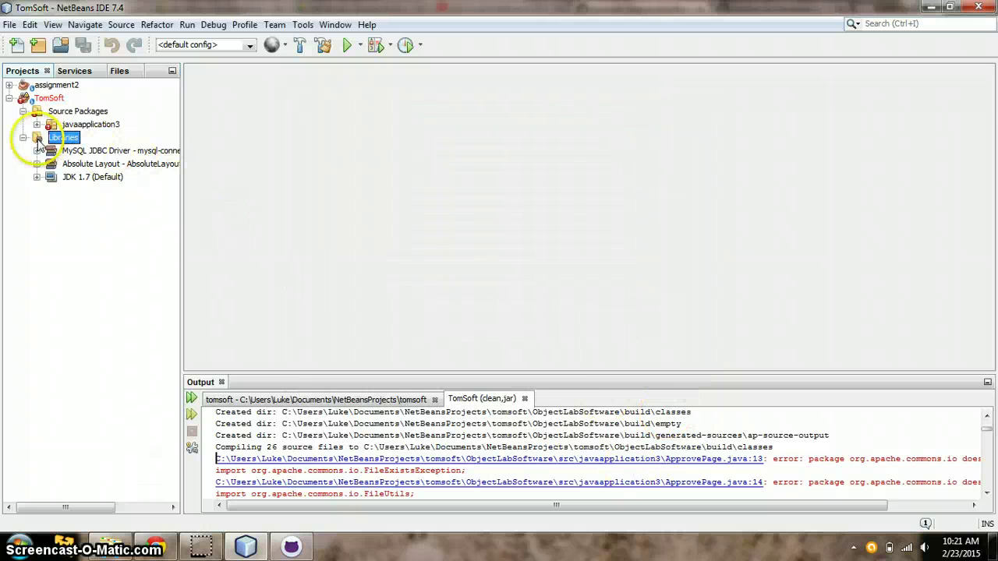
right_click(39, 145)
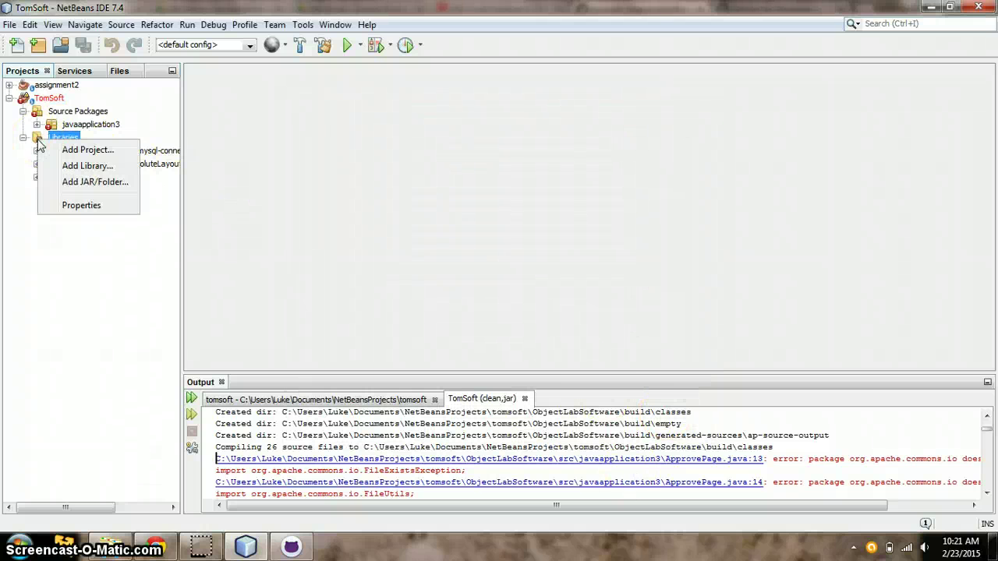
left_click(86, 182)
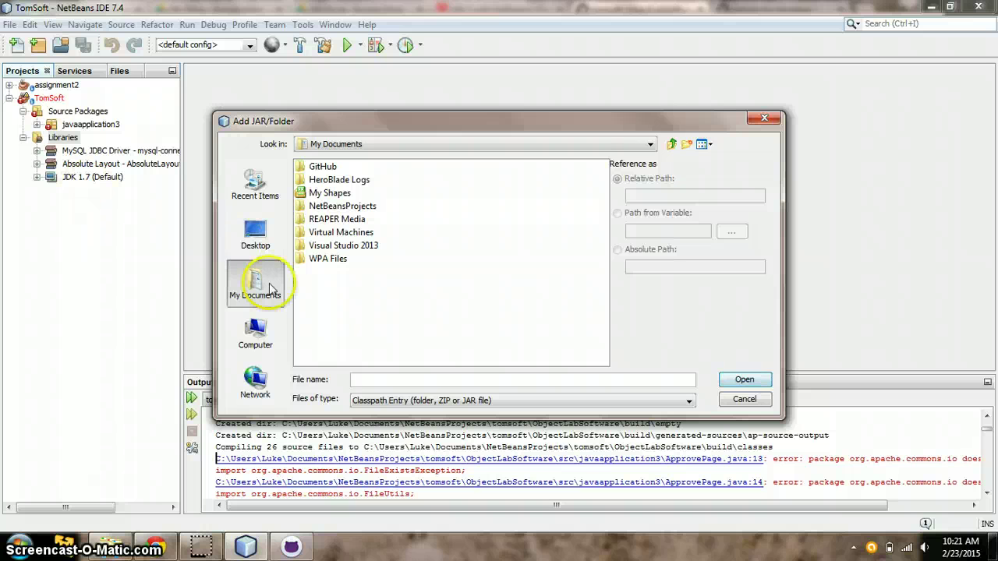
double_click(321, 207)
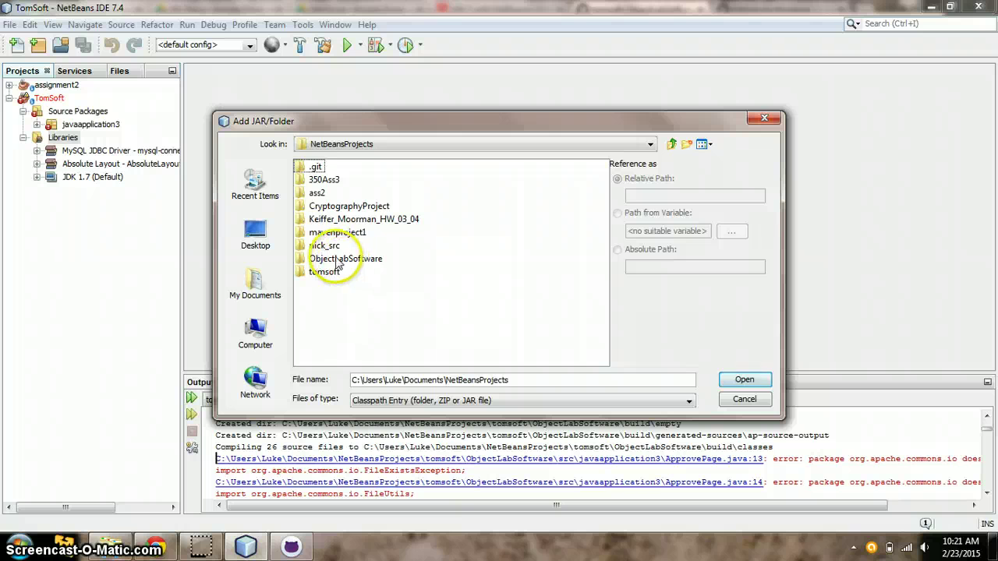
left_click(343, 259)
left_click(332, 272)
double_click(331, 272)
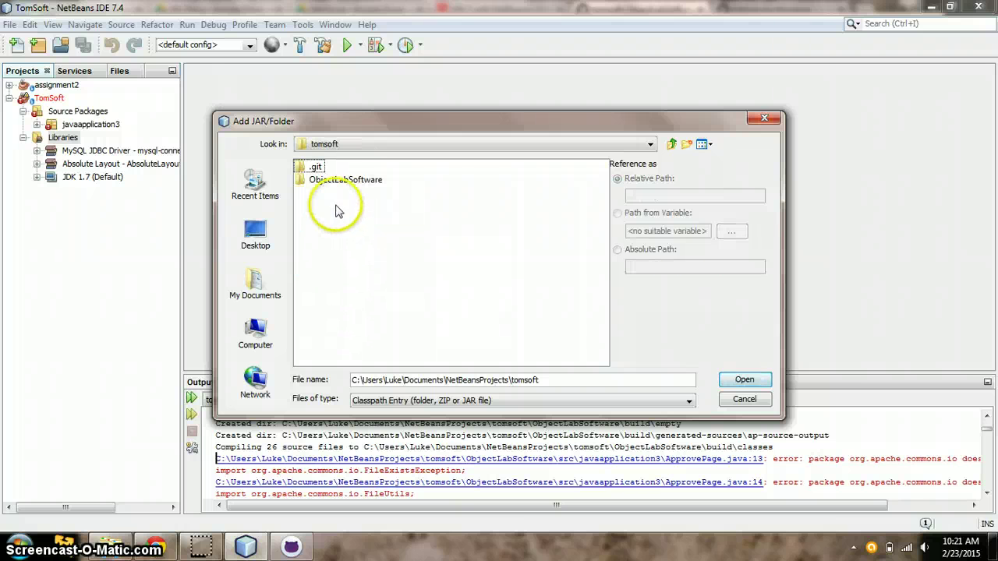
double_click(339, 180)
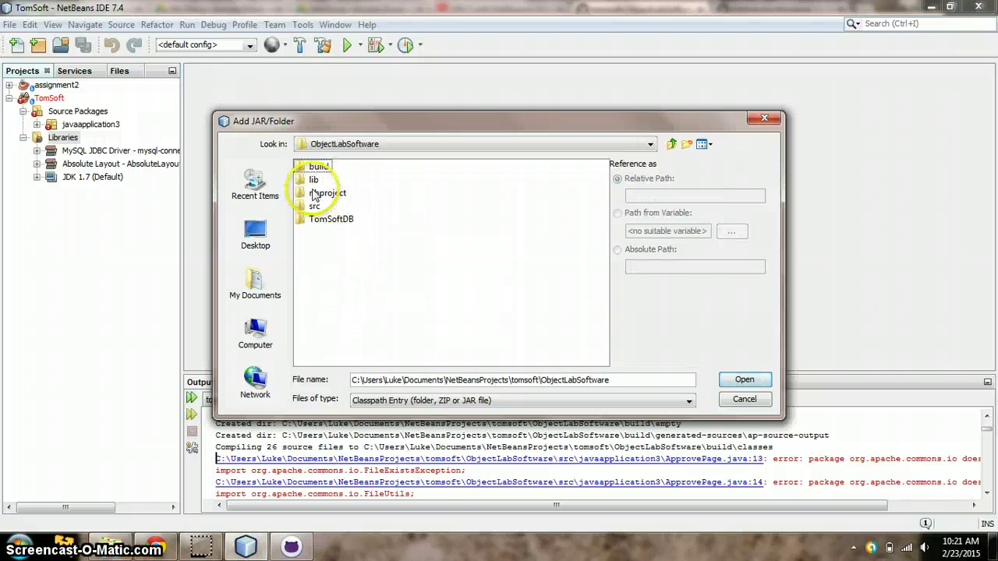
double_click(315, 179)
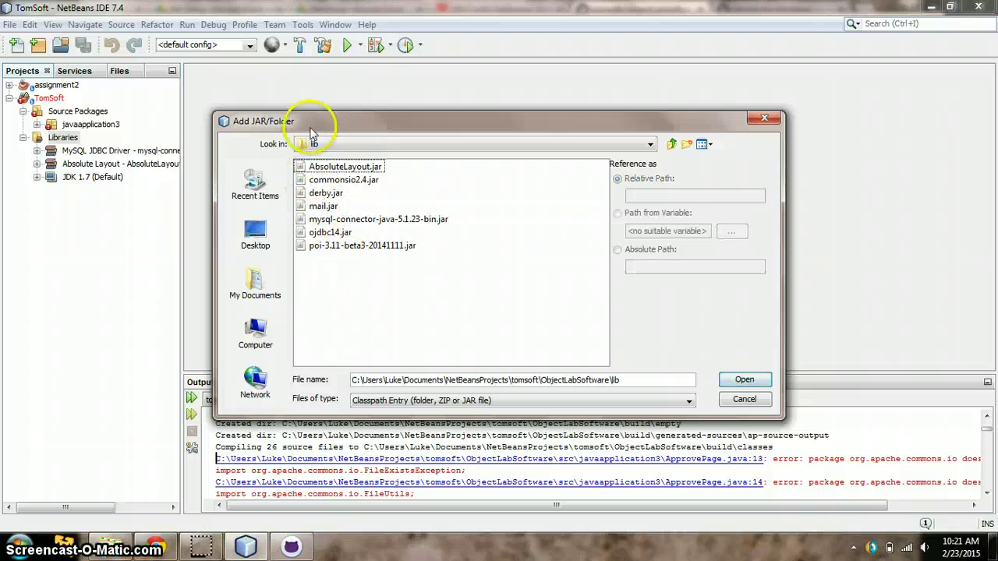
left_click(331, 166)
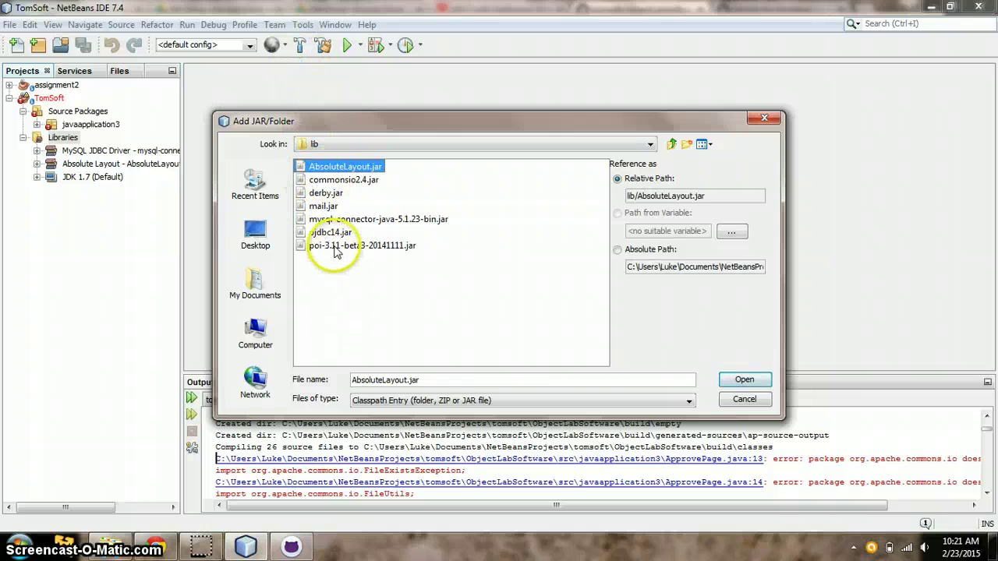
left_click(336, 246, "shift")
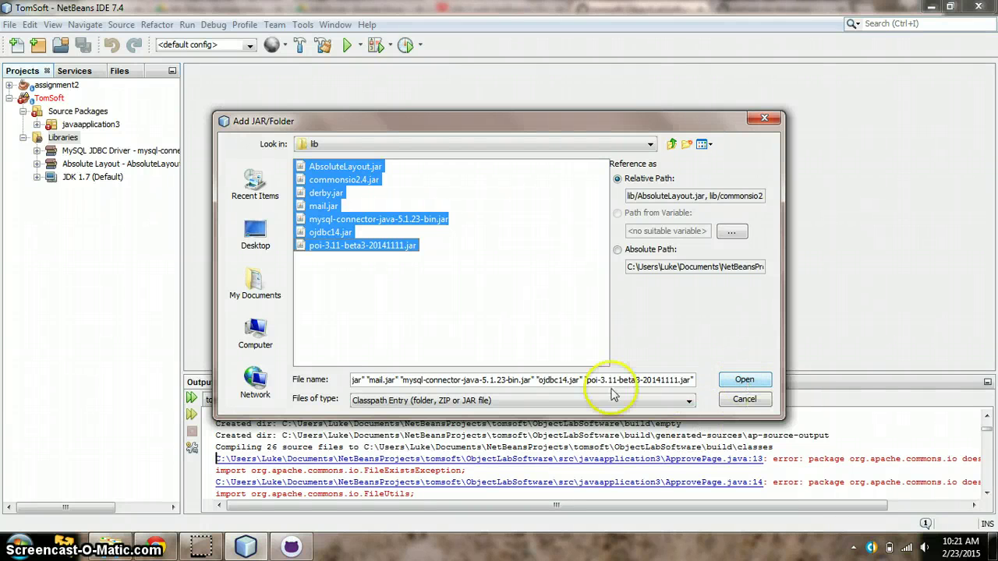
left_click(401, 273)
left_click(383, 244)
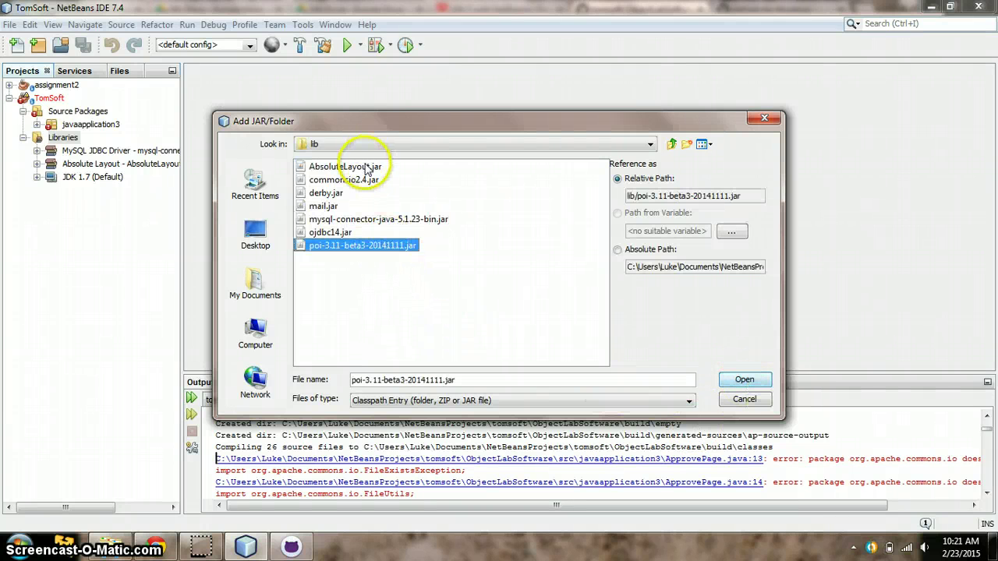
left_click(364, 166, "shift")
left_click(640, 144)
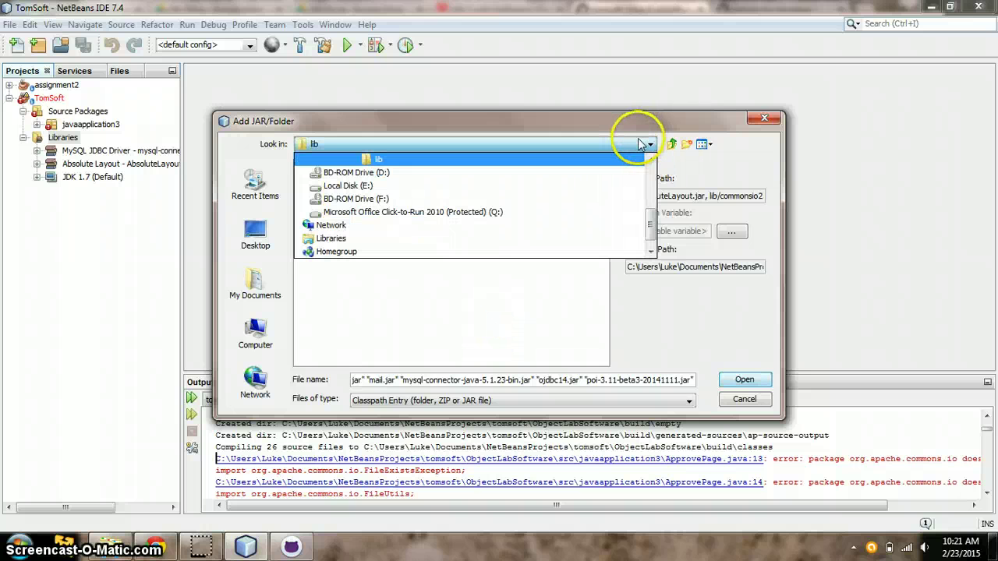
left_click(651, 161)
left_click(651, 161)
left_click(651, 161)
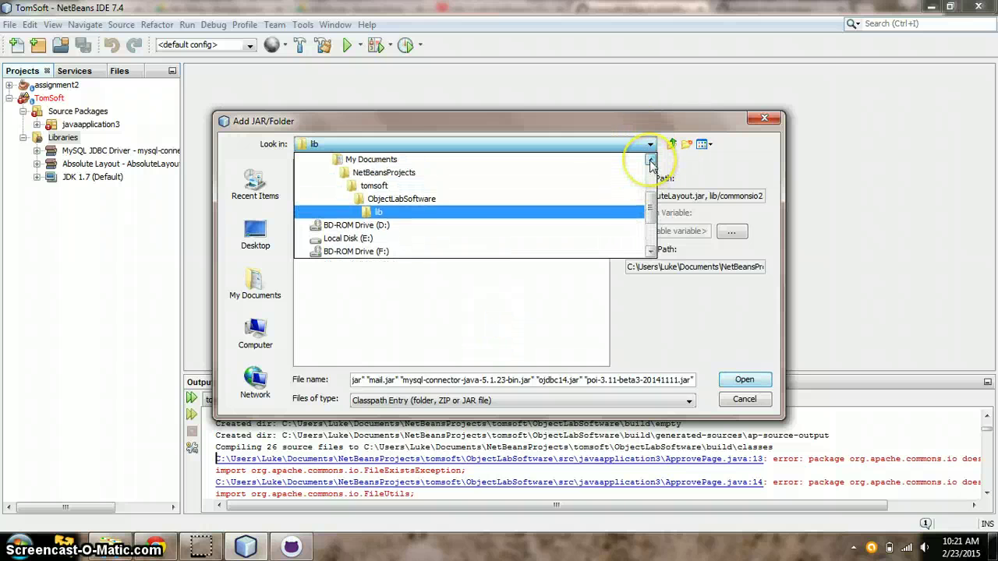
key("Escape")
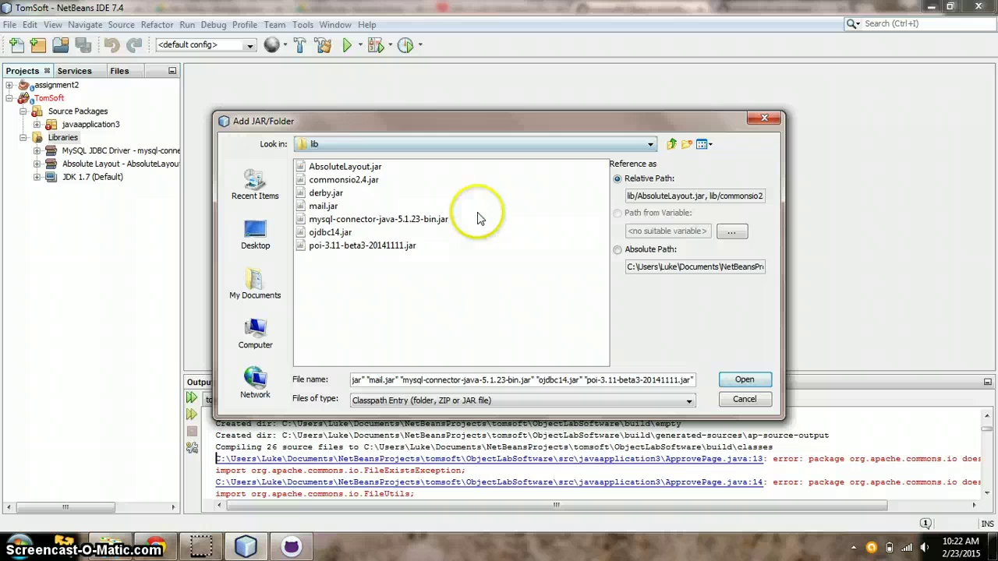
Add all JARs in the lib folder, from AbsoluteLayout.jar through poi-3.11-beta3-20141111.jar, to TomSoft's Libraries using relative paths
left_click(366, 167)
left_click(357, 248, "ctrl")
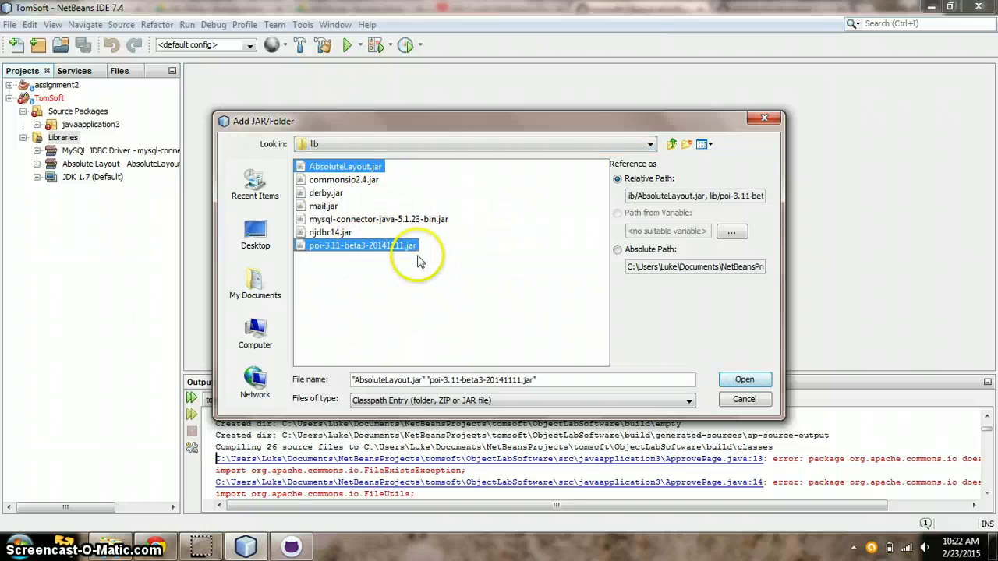
left_click(347, 168)
left_click(363, 246, "shift")
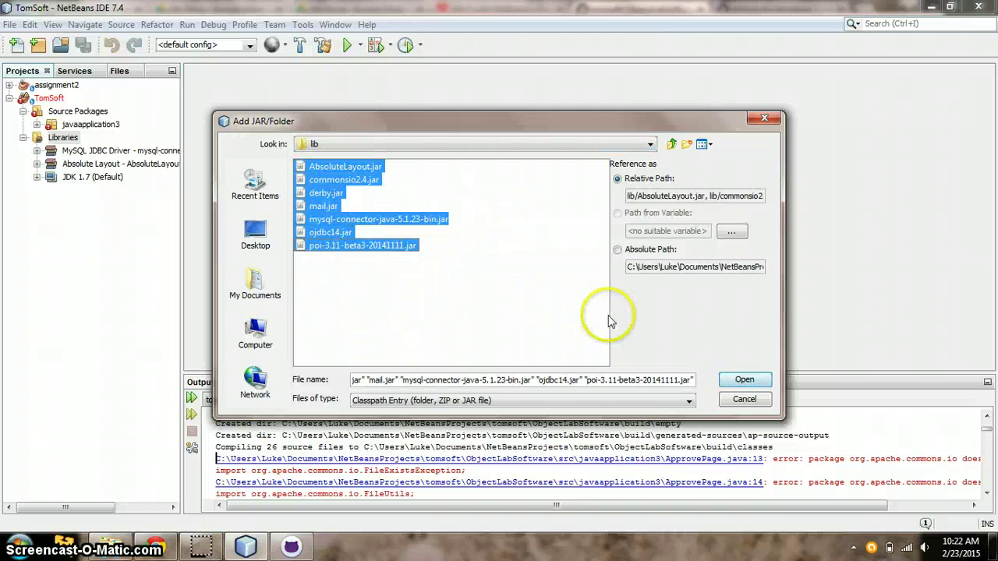
left_click(745, 380)
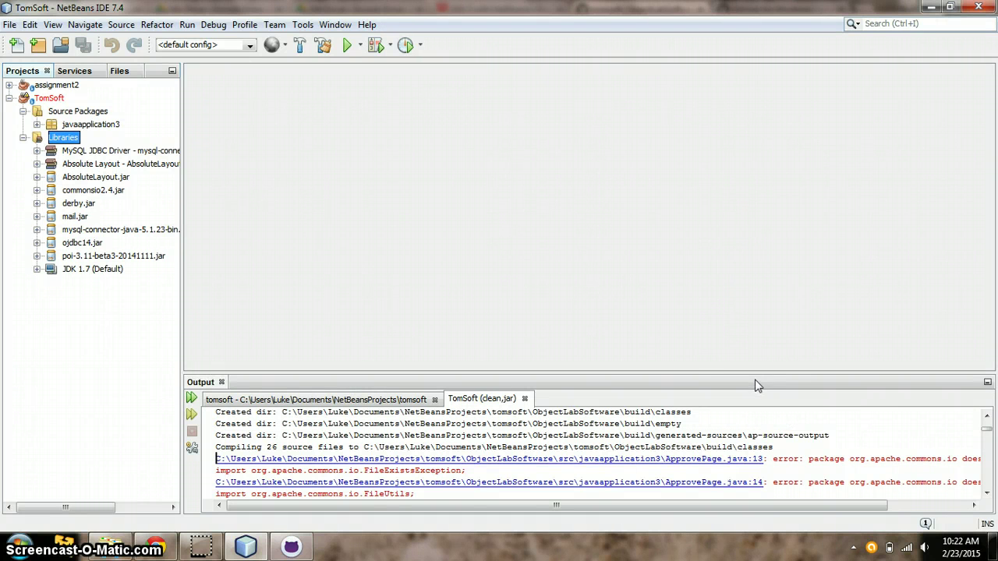
Clean and build the TomSoft project and examine the library messages in the build output
left_click(48, 99)
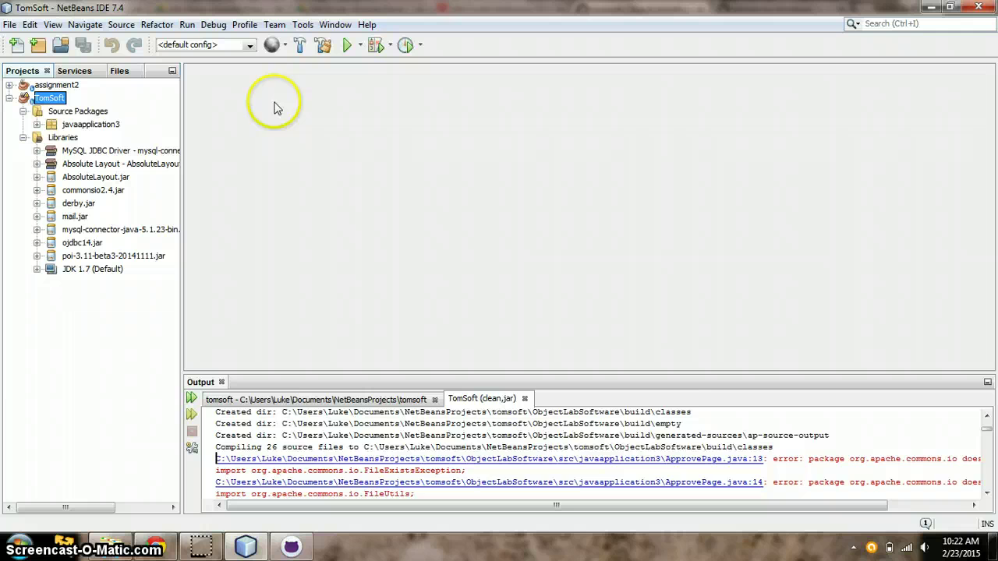
left_click(322, 47)
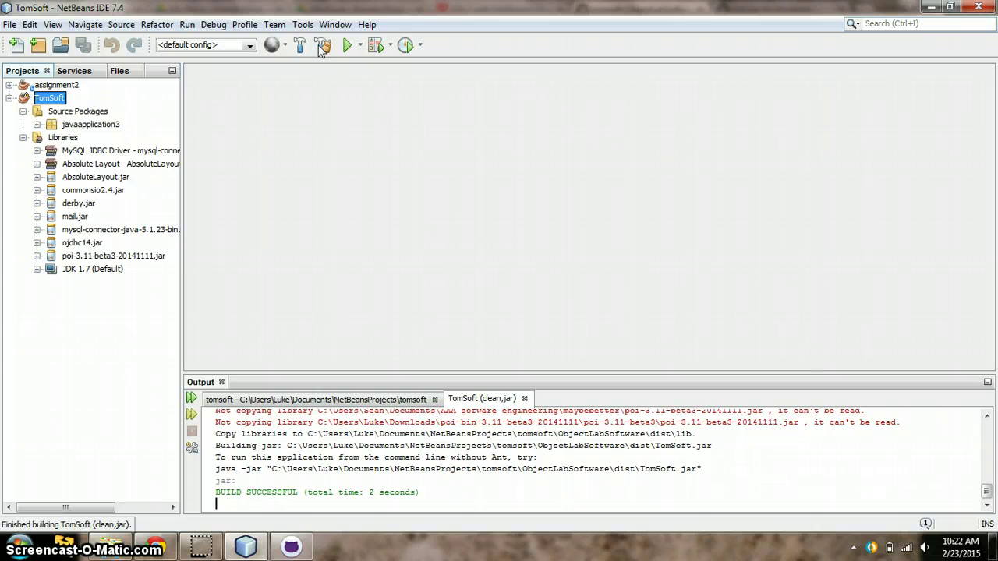
left_click_drag(987, 493, 987, 474)
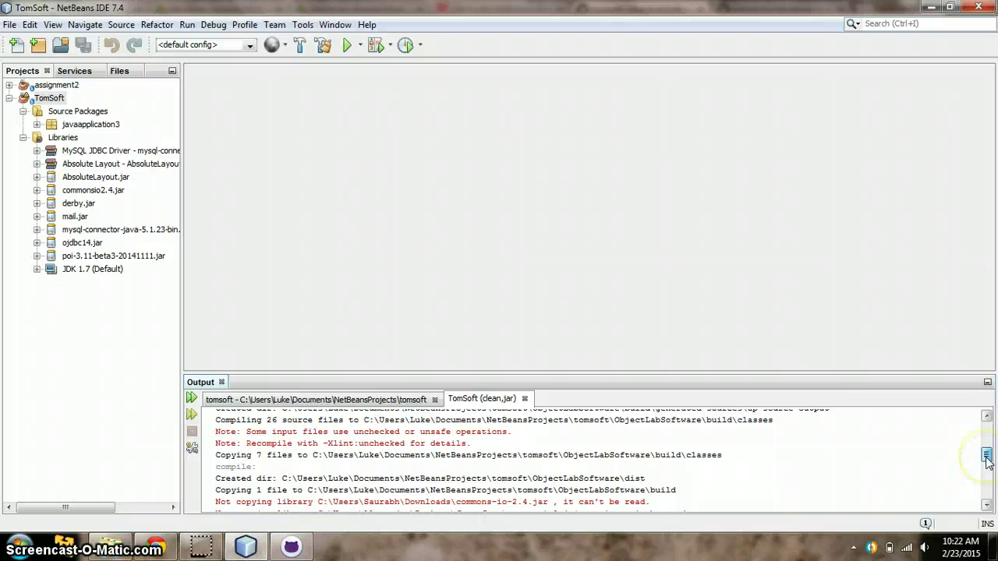
mouse_move(986, 460)
left_mouse_down()
mouse_move(988, 490)
mouse_move(987, 466)
mouse_move(988, 476)
left_mouse_up()
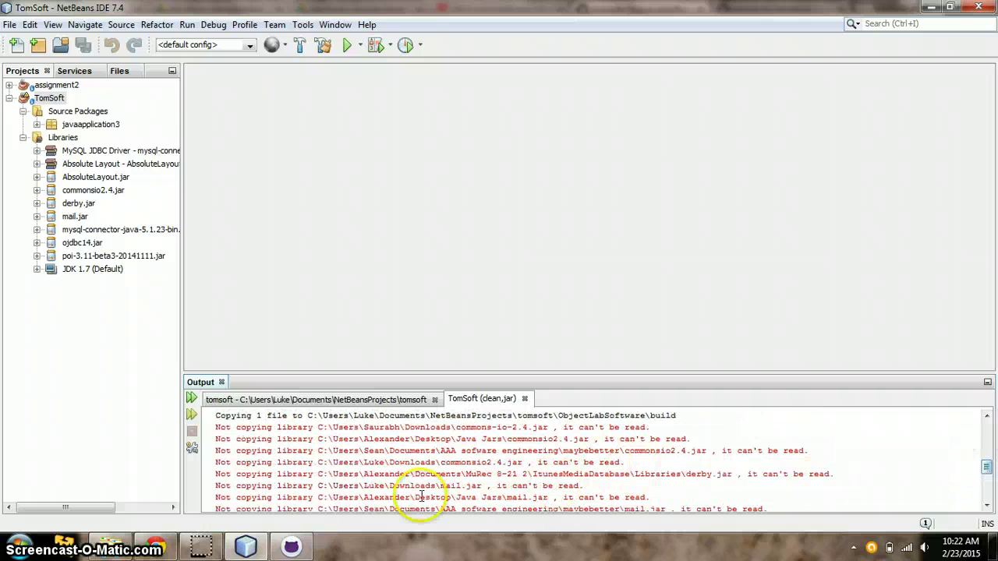
double_click(382, 474)
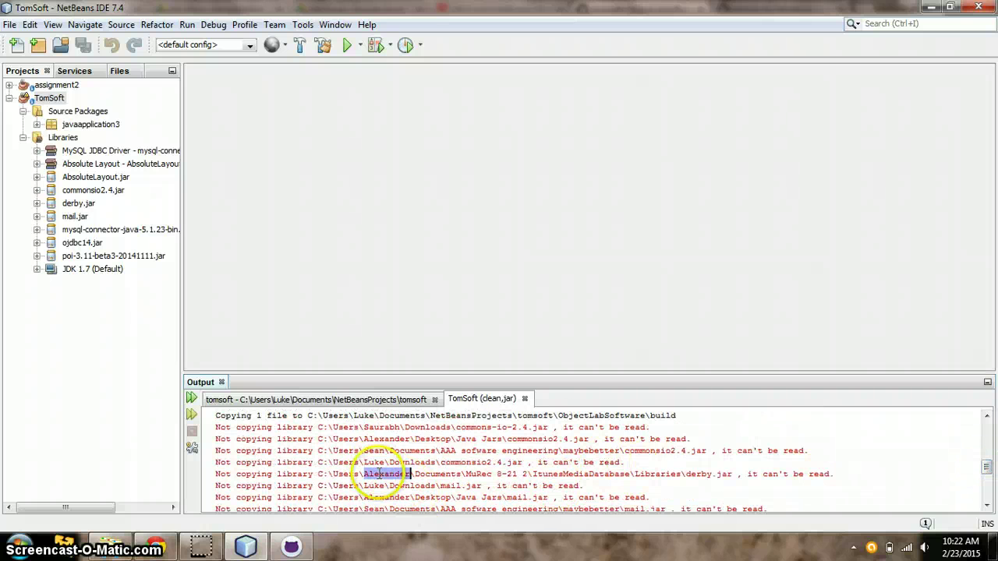
double_click(376, 451)
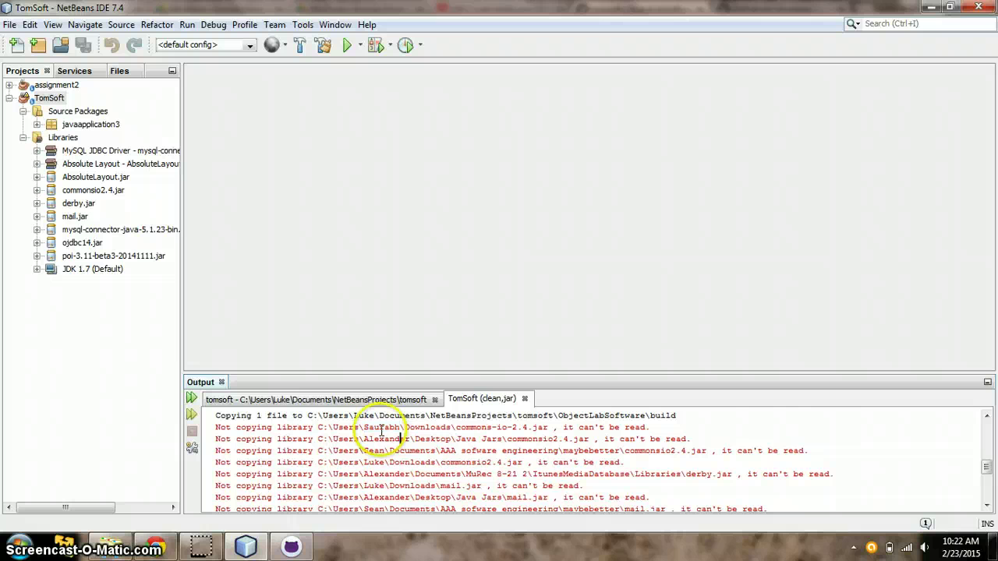
scroll(382, 431, "down", 5)
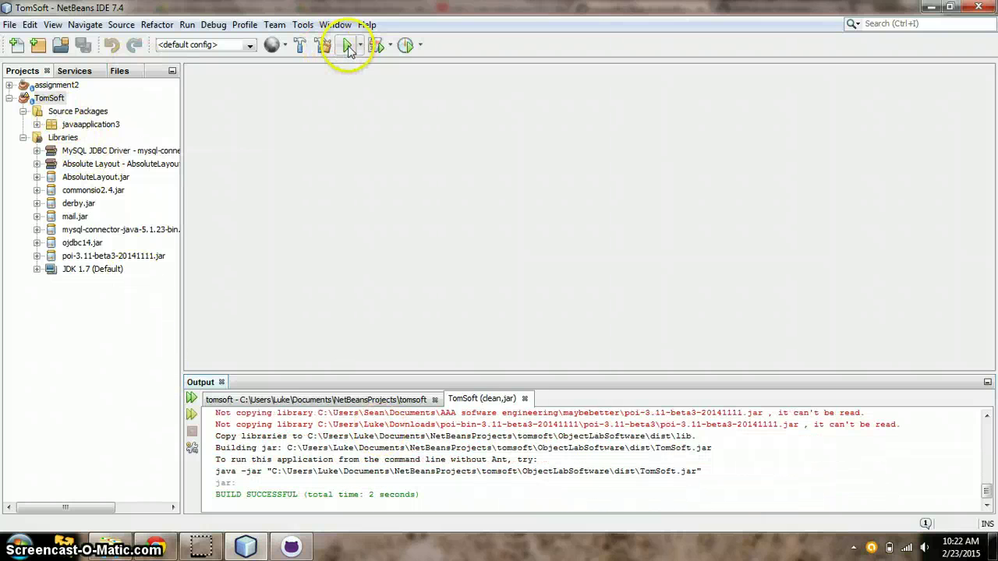
Collapse TomSoft's Libraries and Source Packages, and highlight the build result and the java -jar command in the output
left_click(35, 137)
left_click(23, 137)
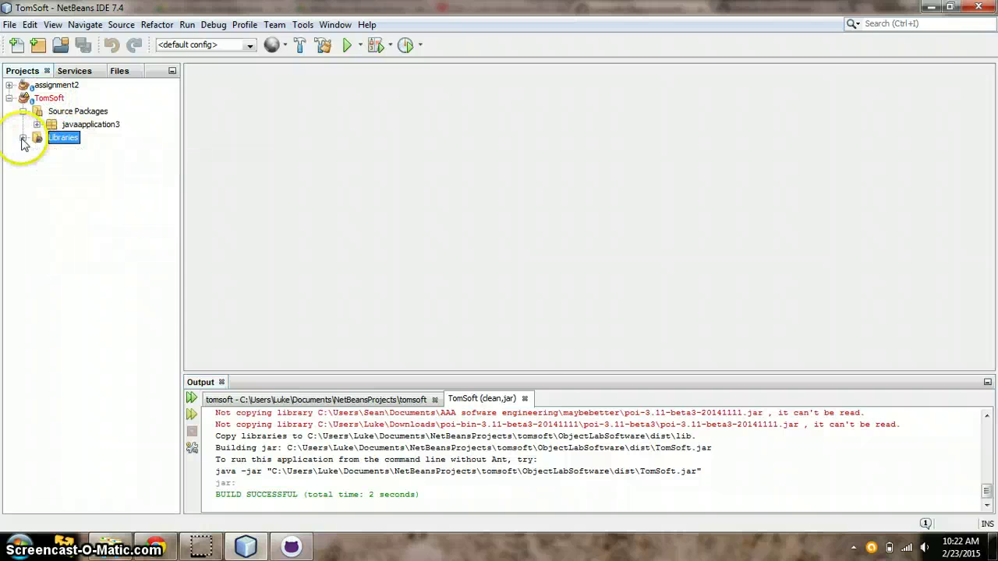
left_click(24, 110)
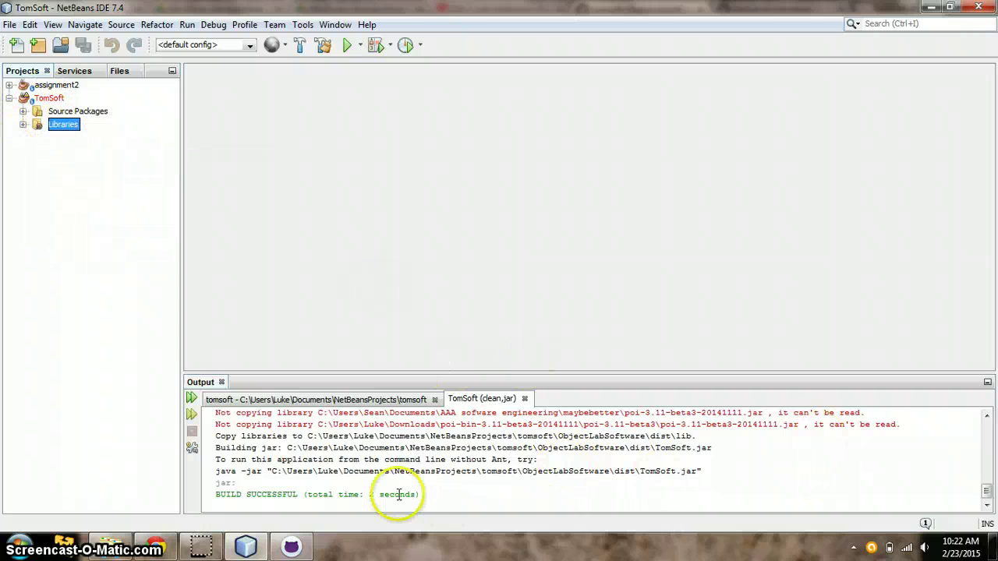
triple_click(202, 494)
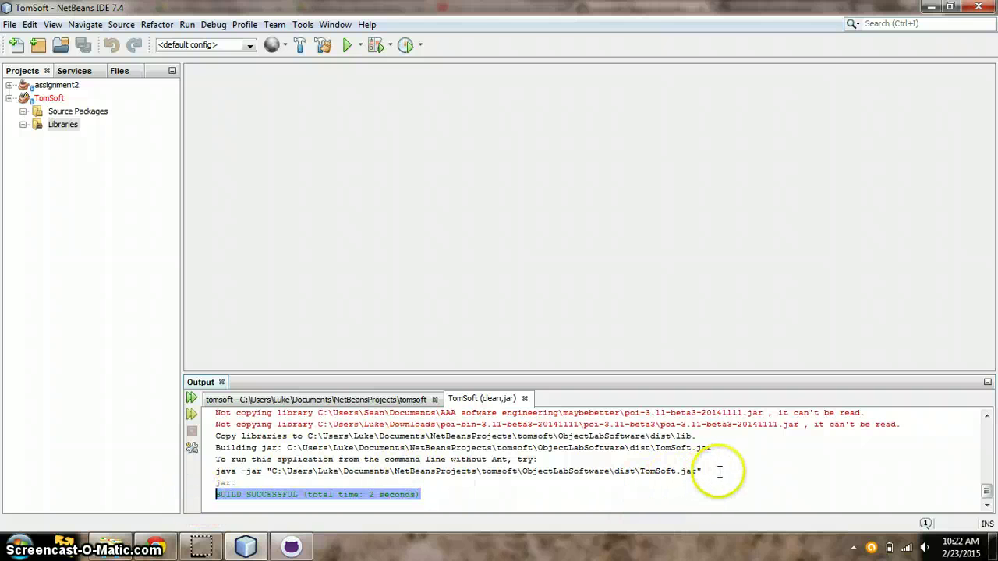
left_click_drag(711, 471, 202, 473)
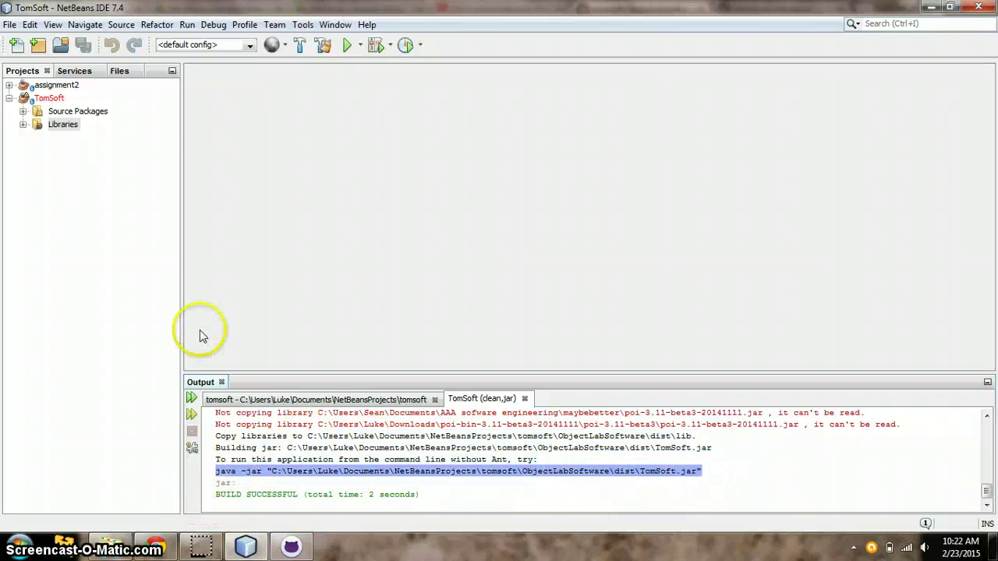
Run the TomSoft project and open the administrator options in its window by entering the admin password
left_click(348, 46)
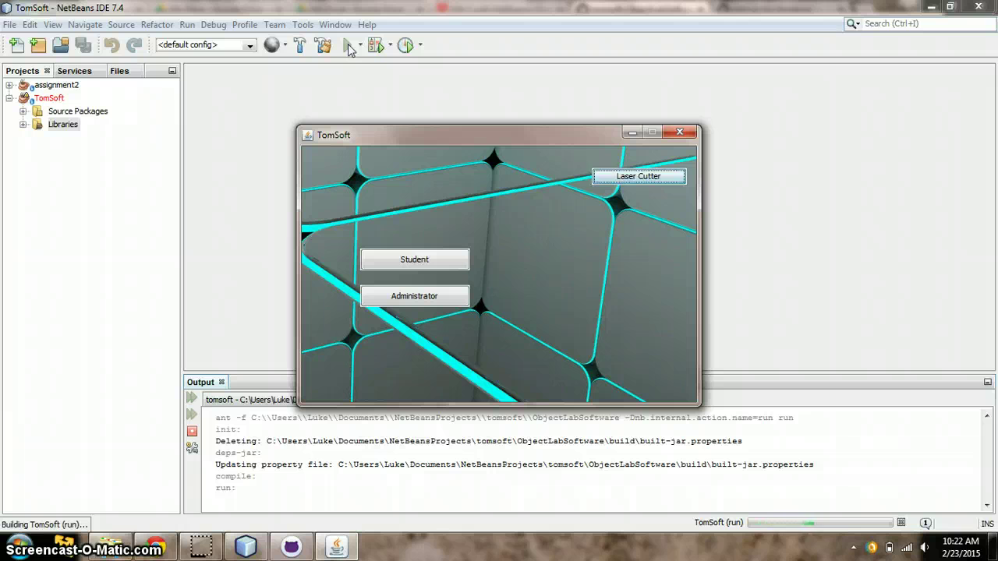
left_click_drag(495, 138, 472, 127)
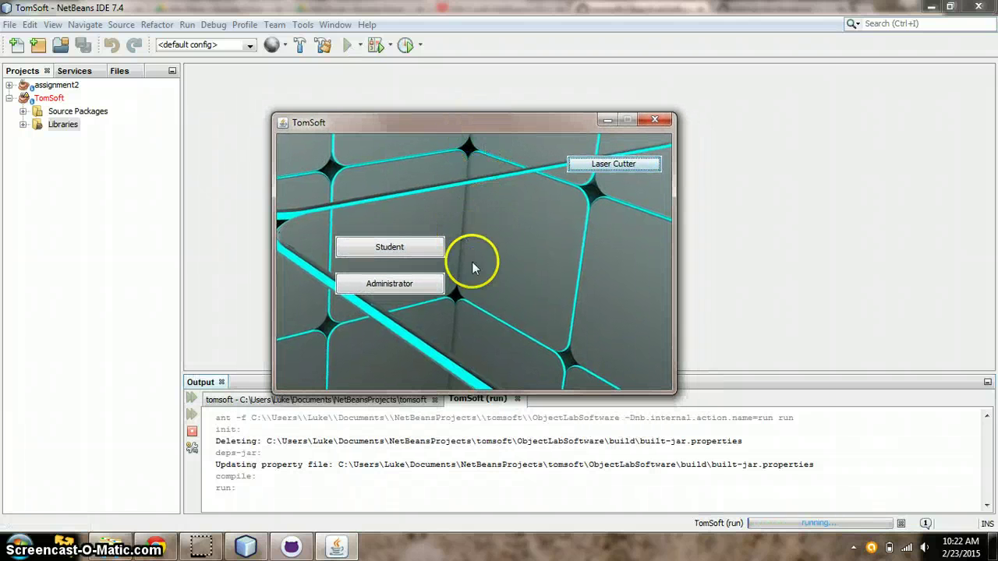
left_click(401, 285)
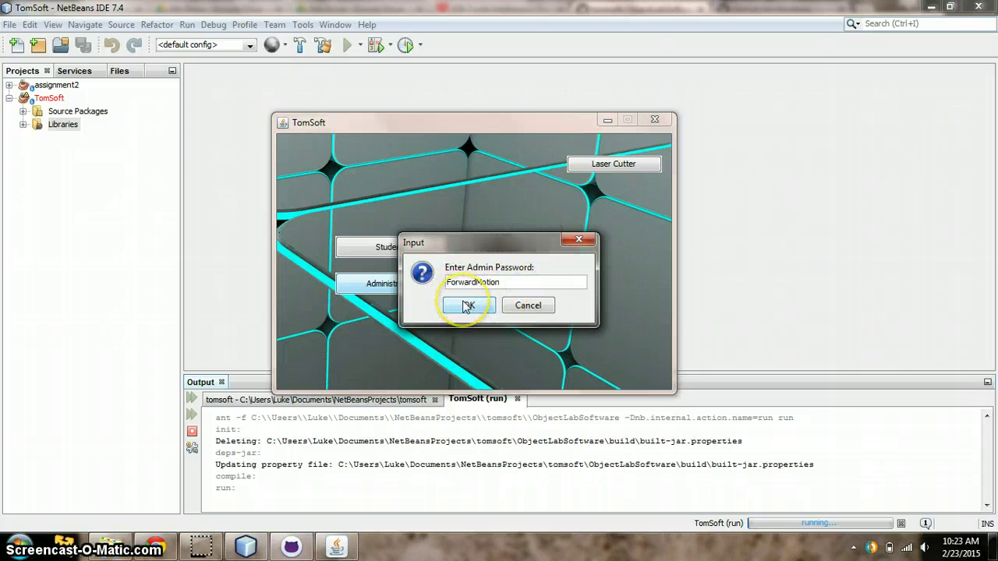
left_click(467, 306)
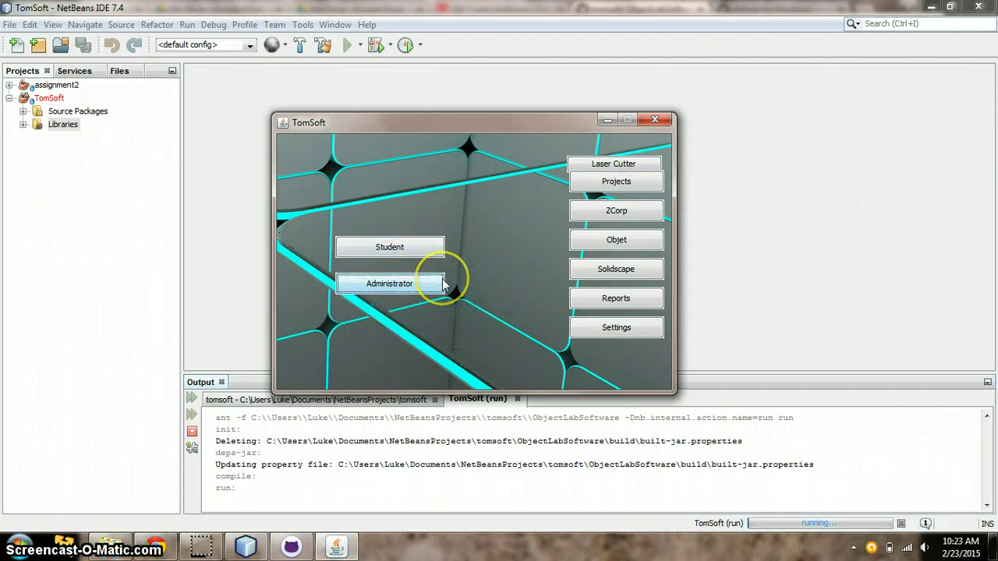
left_click(442, 283)
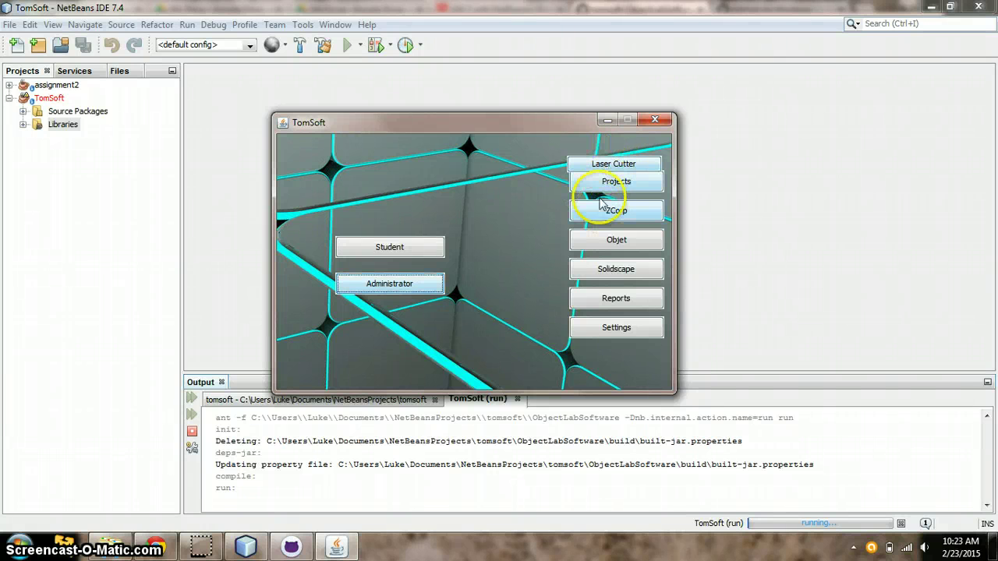
Try the Objet option with junk as the name of the computer running Magics, and close the TomSoft application
left_click(615, 240)
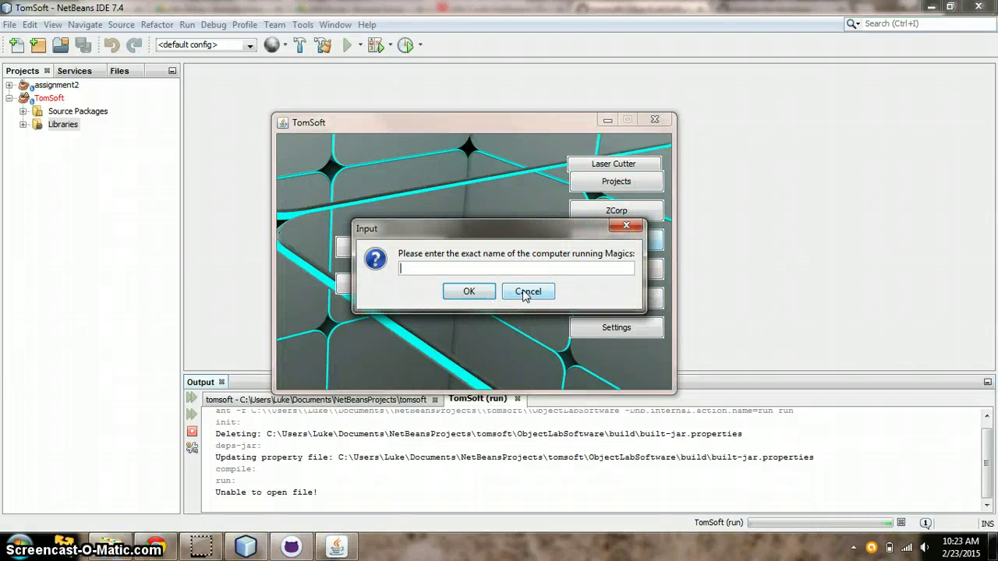
type("ju")
left_click(524, 291)
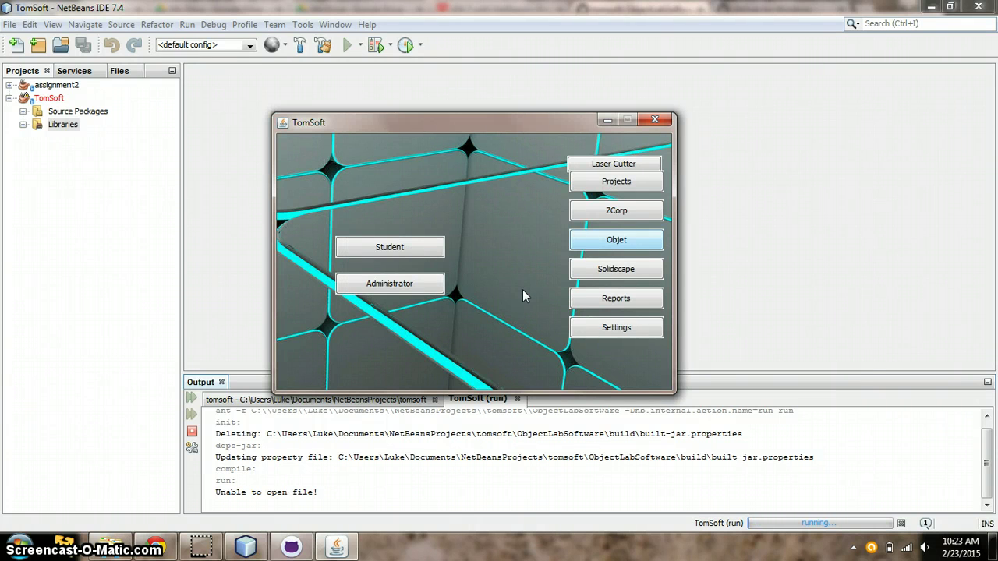
left_click(281, 468)
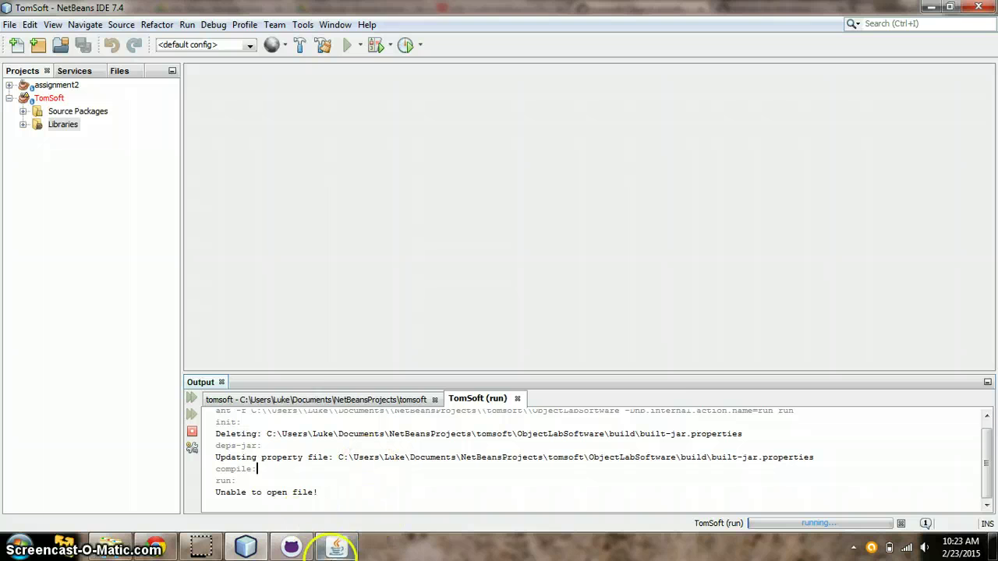
left_click(336, 548)
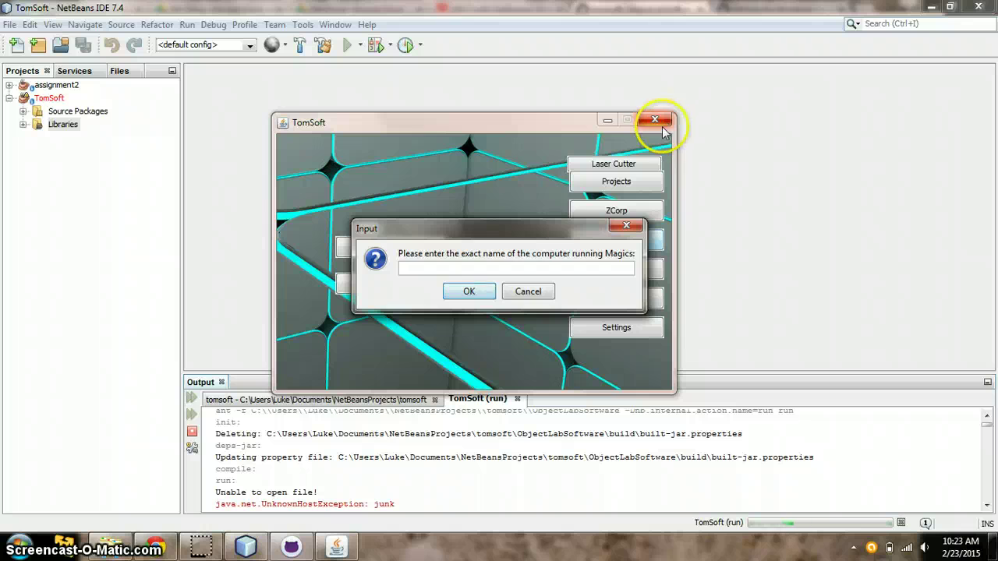
left_click(526, 290)
left_click(655, 119)
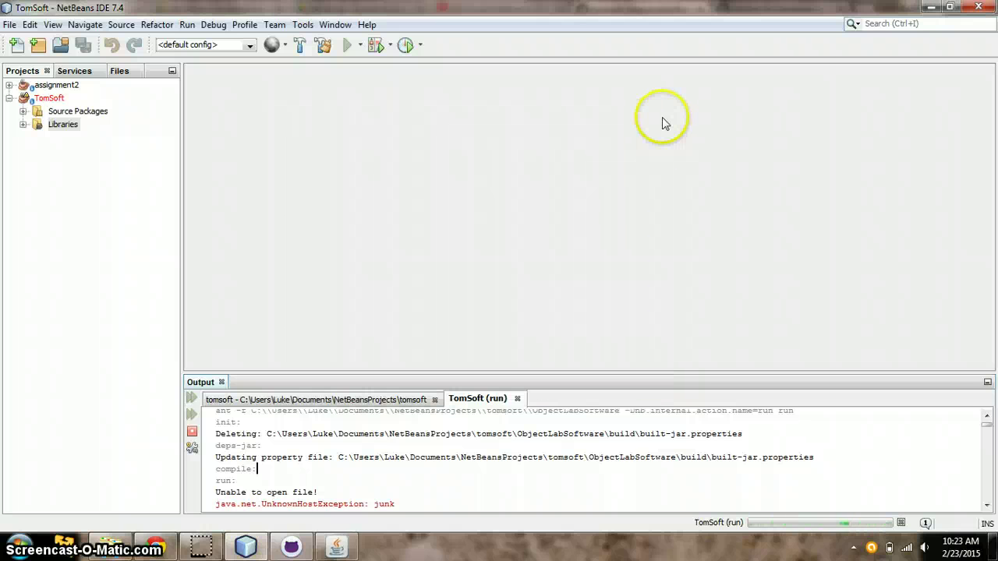
Check TomSoft's Libraries and Source Packages in the project tree, and examine the beginning of the run output
left_click(23, 124)
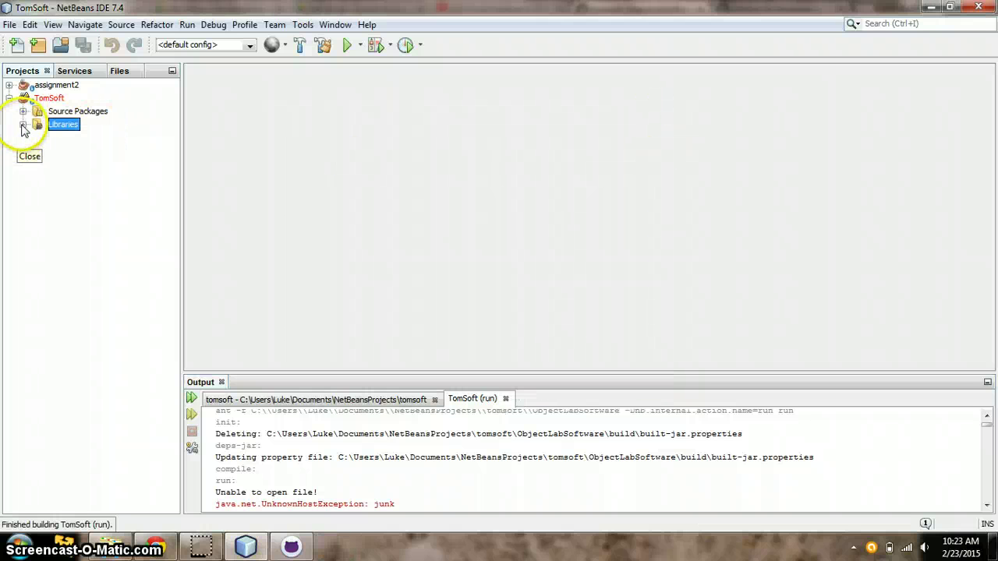
left_click(23, 113)
left_click(23, 112)
left_click(22, 124)
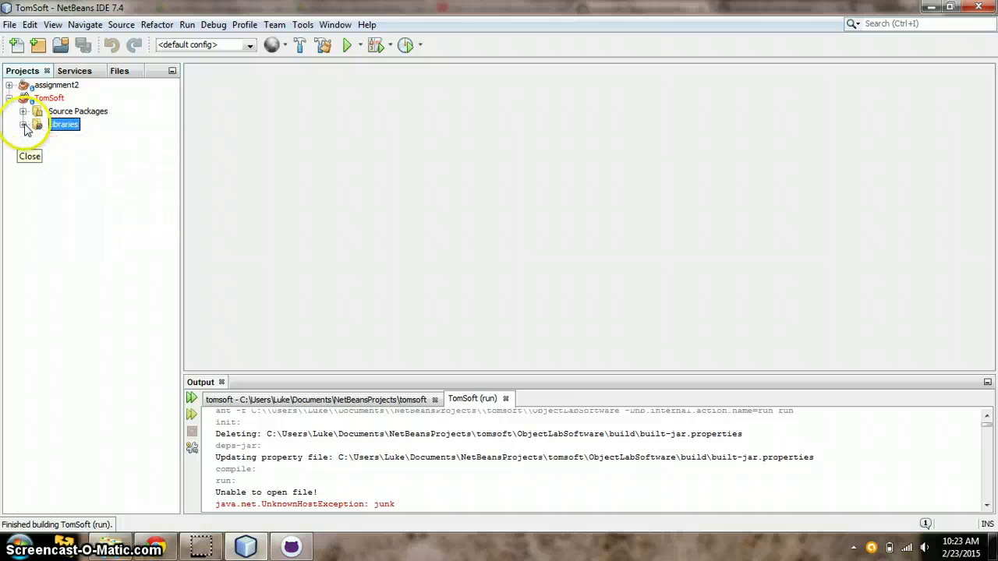
left_click(47, 98)
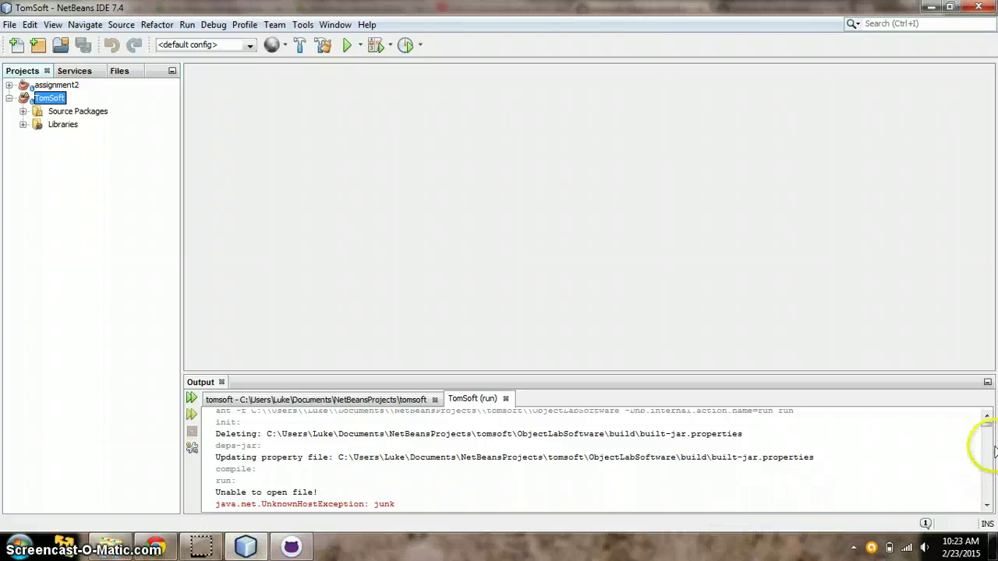
mouse_move(984, 423)
left_mouse_down()
mouse_move(984, 462)
mouse_move(983, 399)
left_mouse_up()
left_click(992, 446)
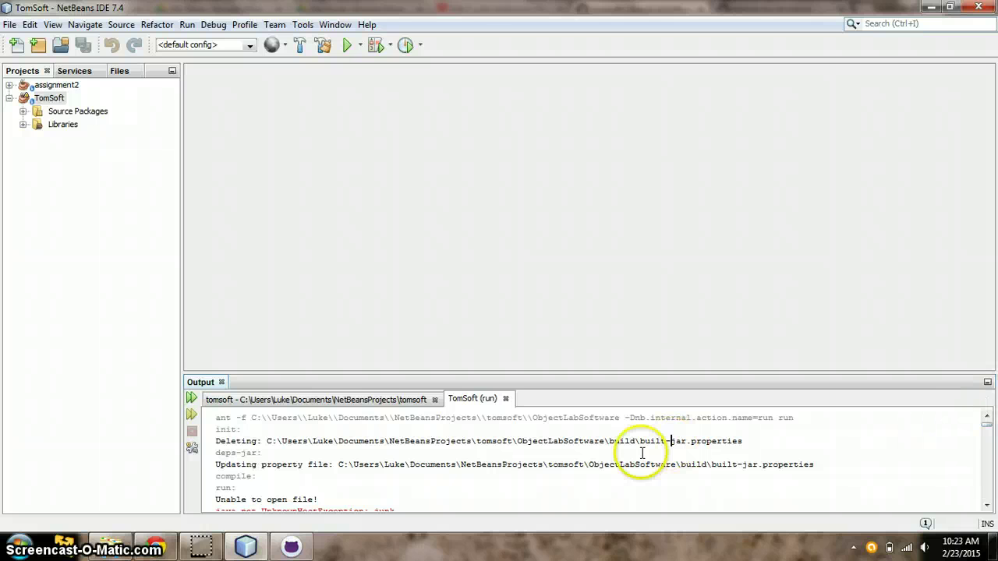